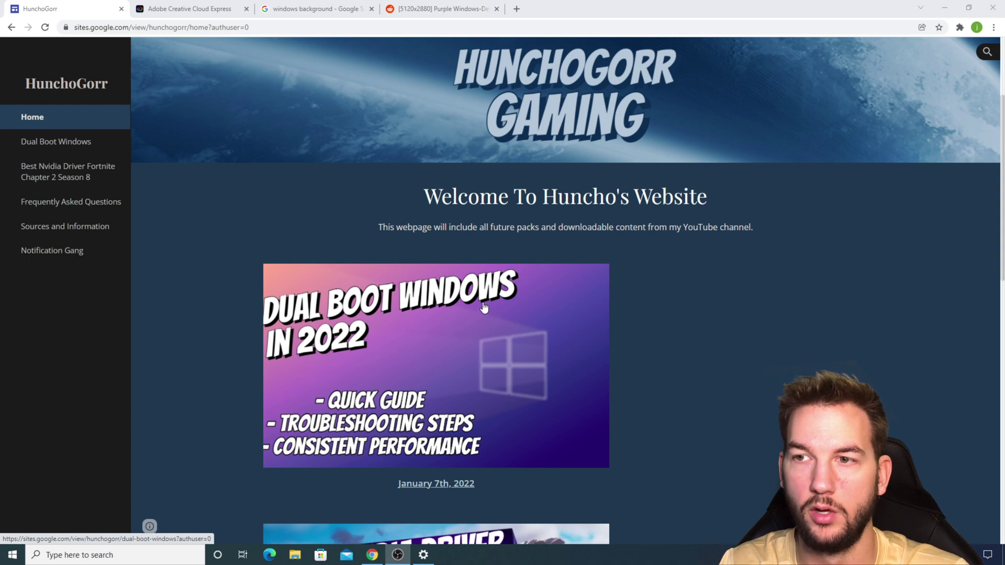
# Open the Dual Boot Windows in 2022 post from the HunchoGorr Gaming home page.
pyautogui.click(480, 311)
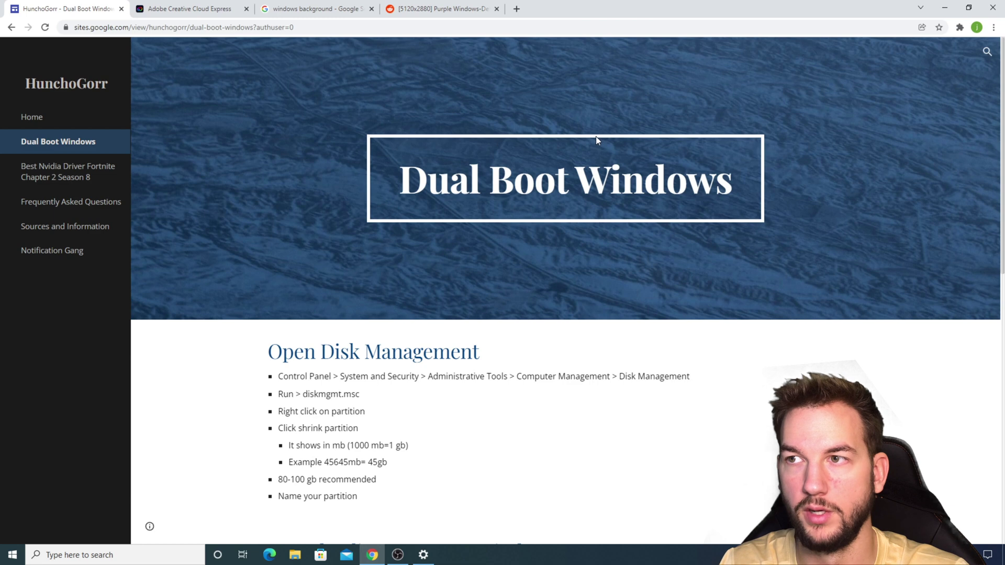
# Search 'disk man' from the taskbar and launch Disk Management.
pyautogui.click(122, 555)
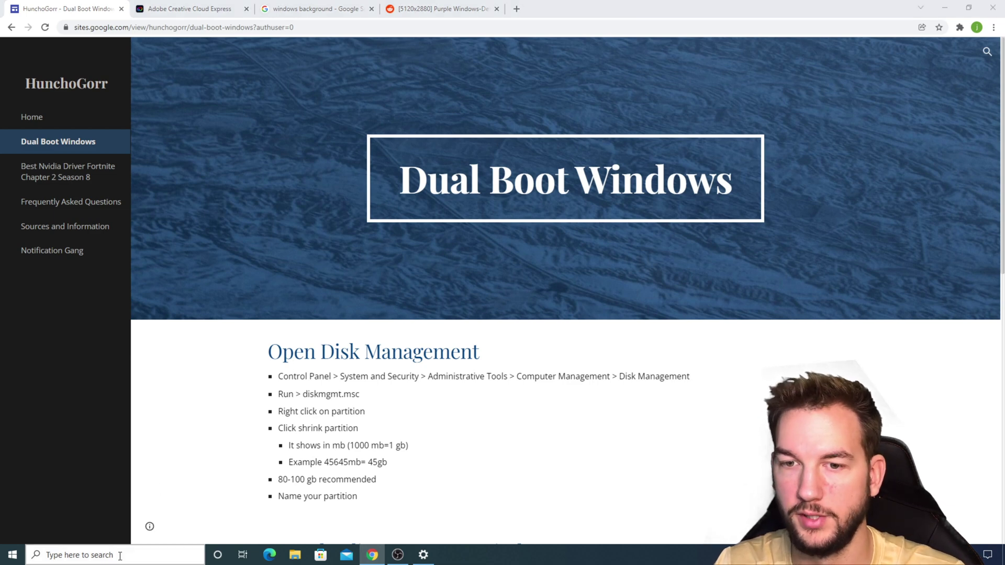
pyautogui.write('disl')
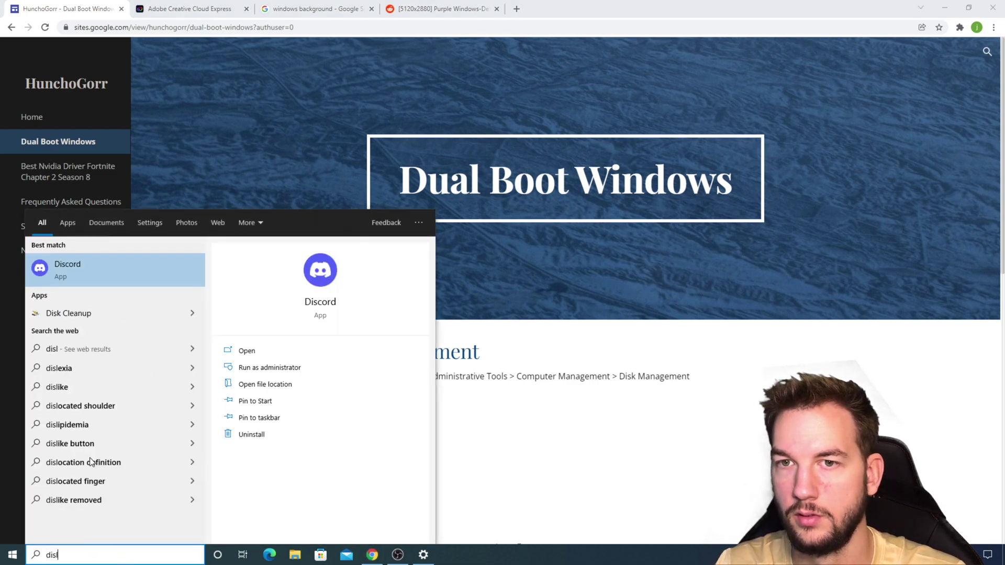
pyautogui.press('BackSpace')
pyautogui.write('k ma')
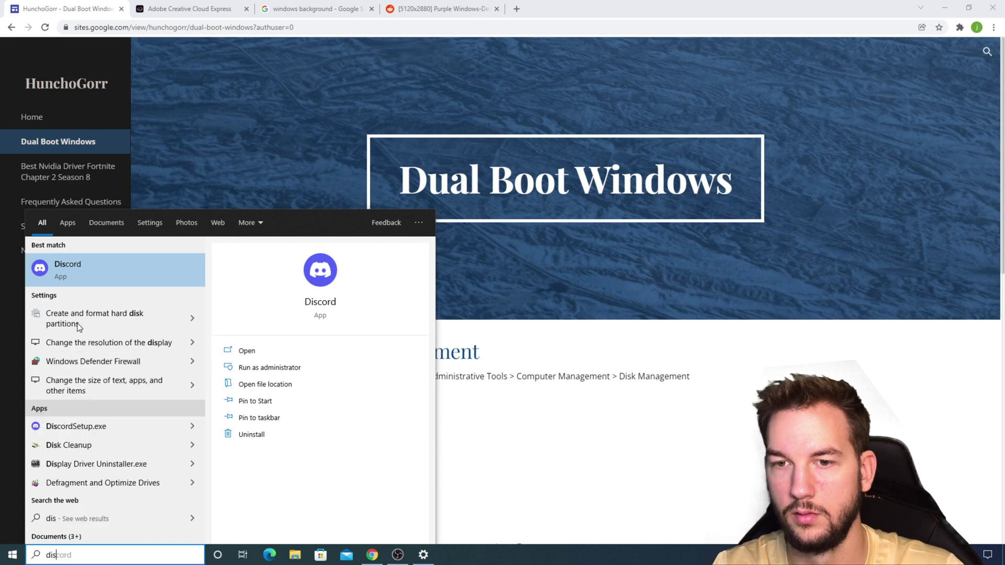
pyautogui.write('n')
pyautogui.press('Return')
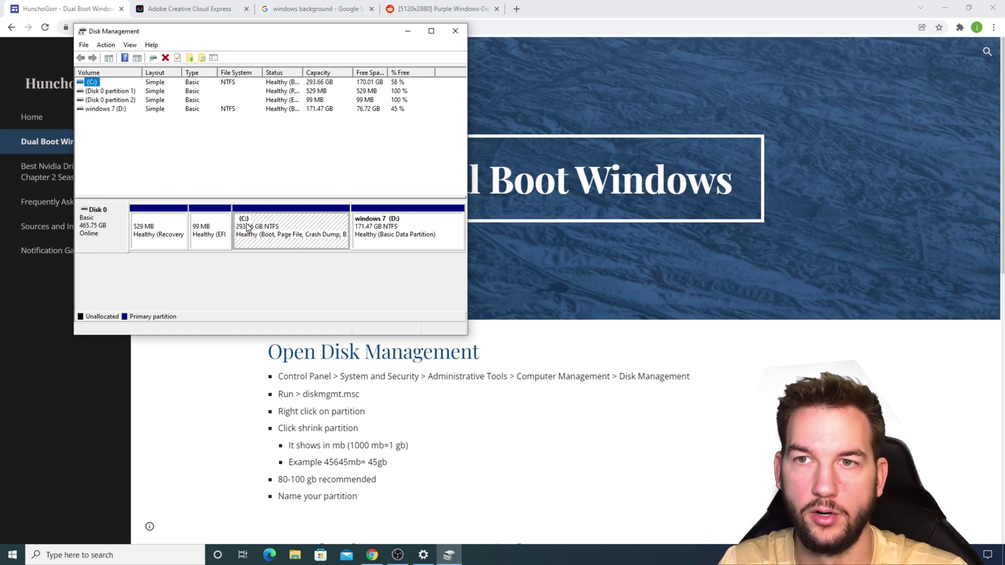
pyautogui.rightClick(281, 215)
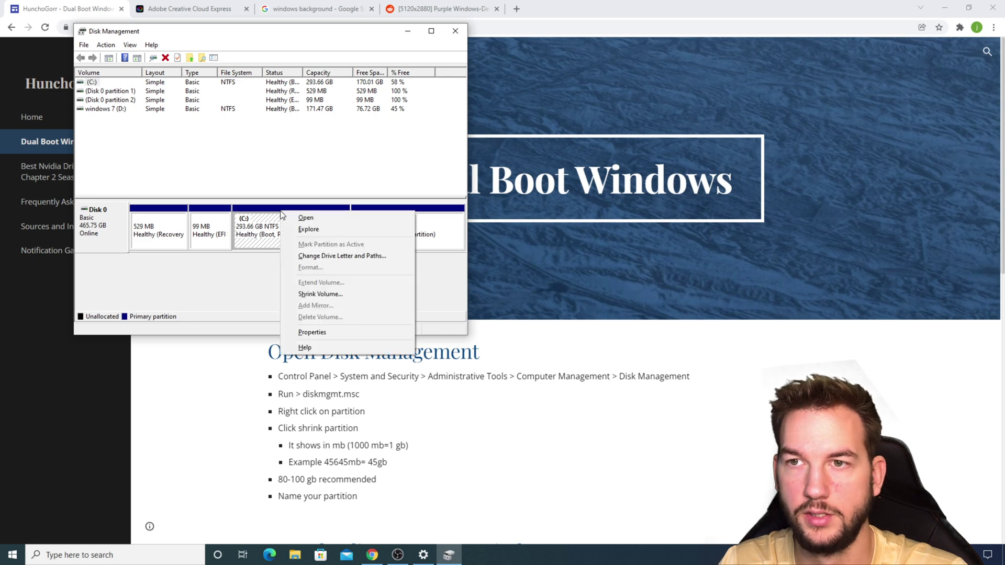
pyautogui.click(310, 295)
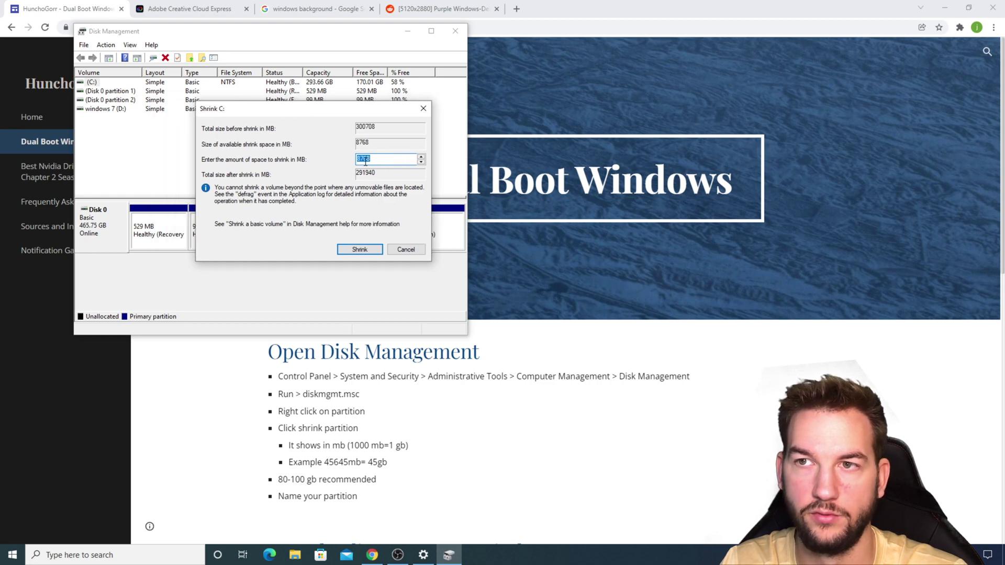
pyautogui.click(367, 160)
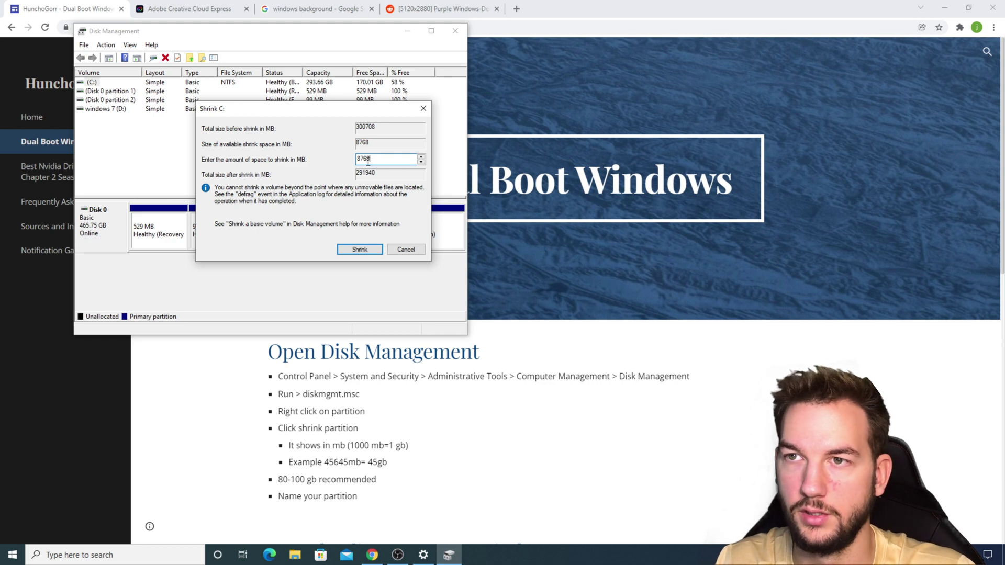
pyautogui.moveTo(377, 159); pyautogui.dragTo(362, 161)
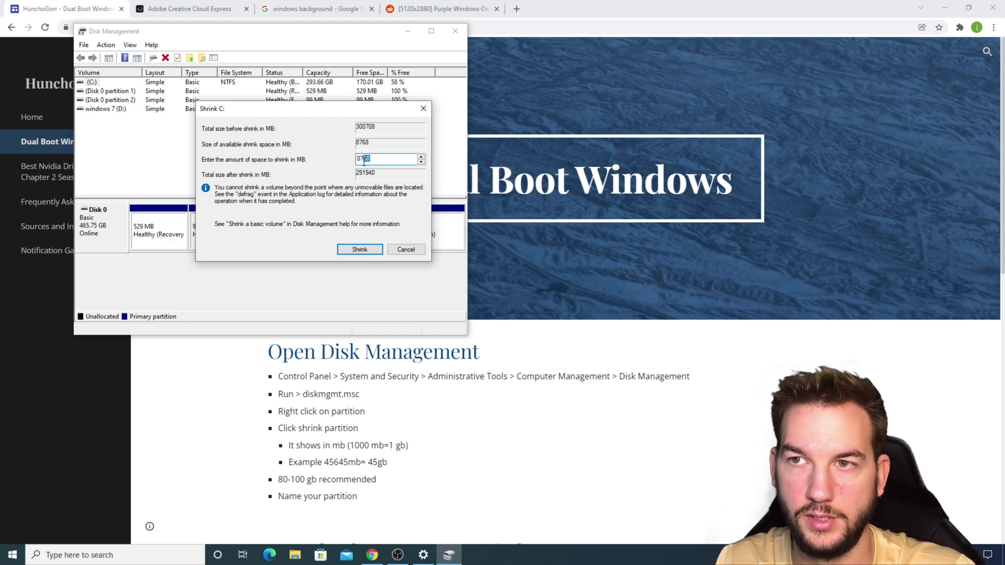
pyautogui.moveTo(340, 113); pyautogui.dragTo(532, 119)
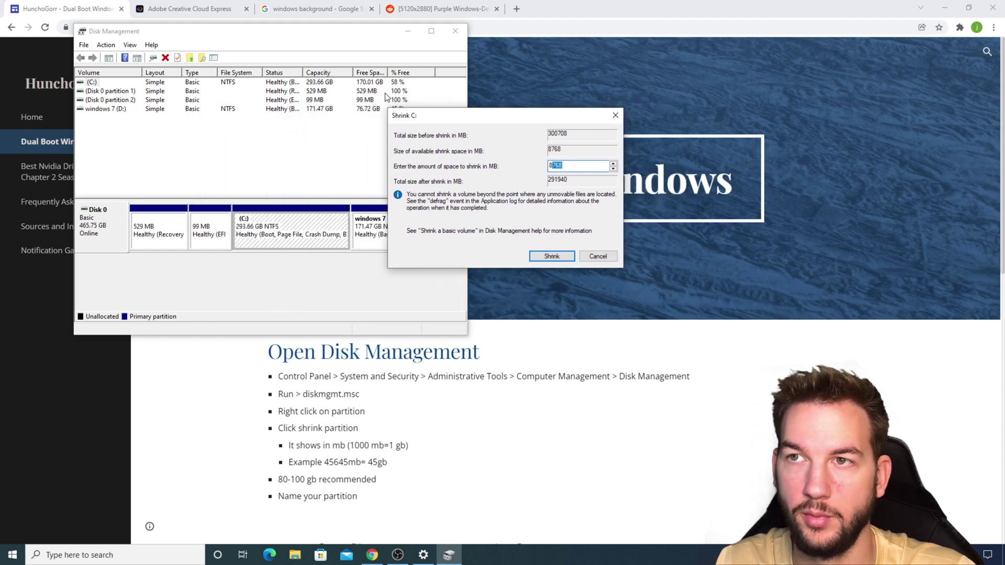
pyautogui.click(614, 118)
pyautogui.scroll(-5, 590, 254)
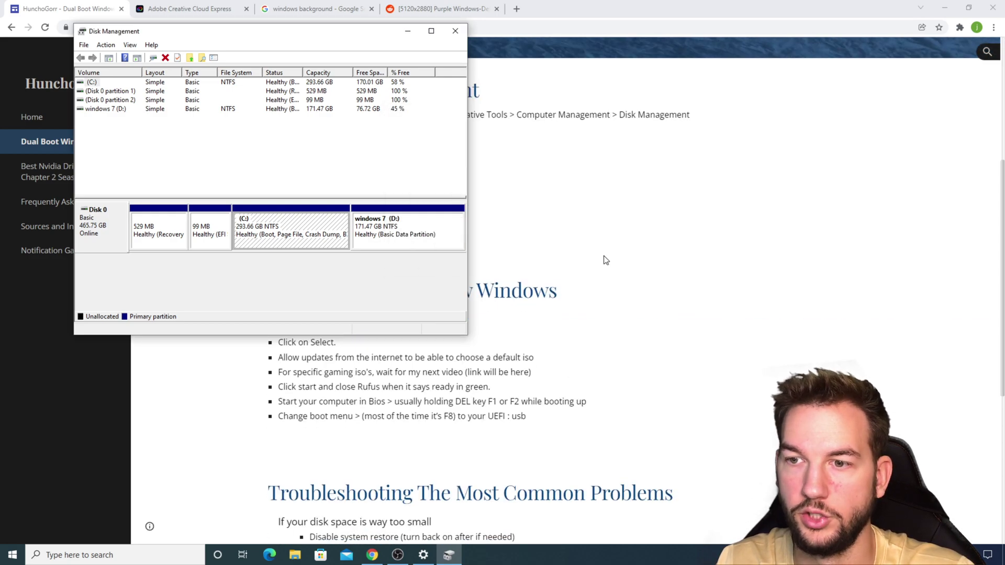
# Move Disk Management aside and open Control Panel's System and Security page via a 'control' search.
pyautogui.scroll(-3, 605, 262)
pyautogui.moveTo(261, 31); pyautogui.dragTo(195, 13)
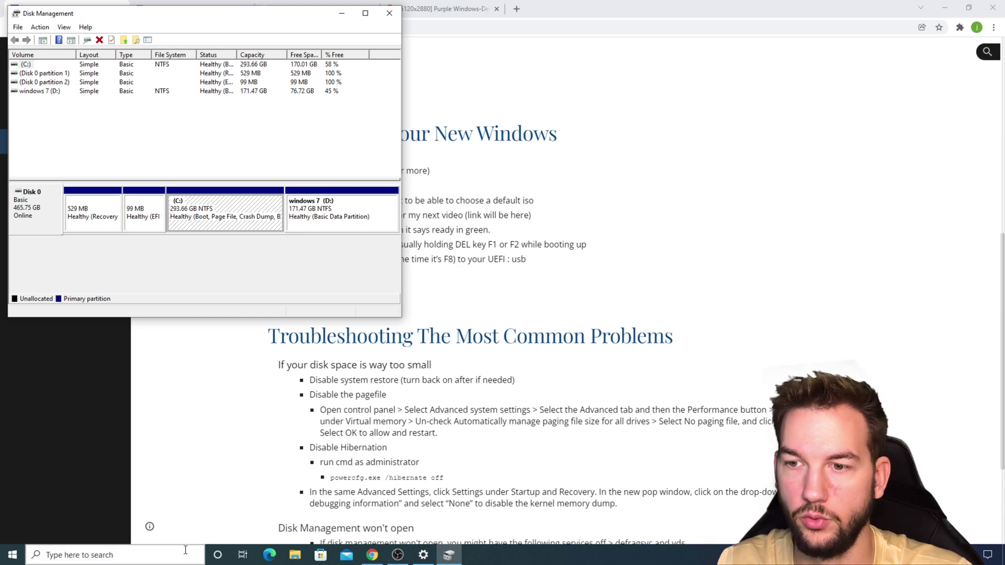
pyautogui.click(140, 562)
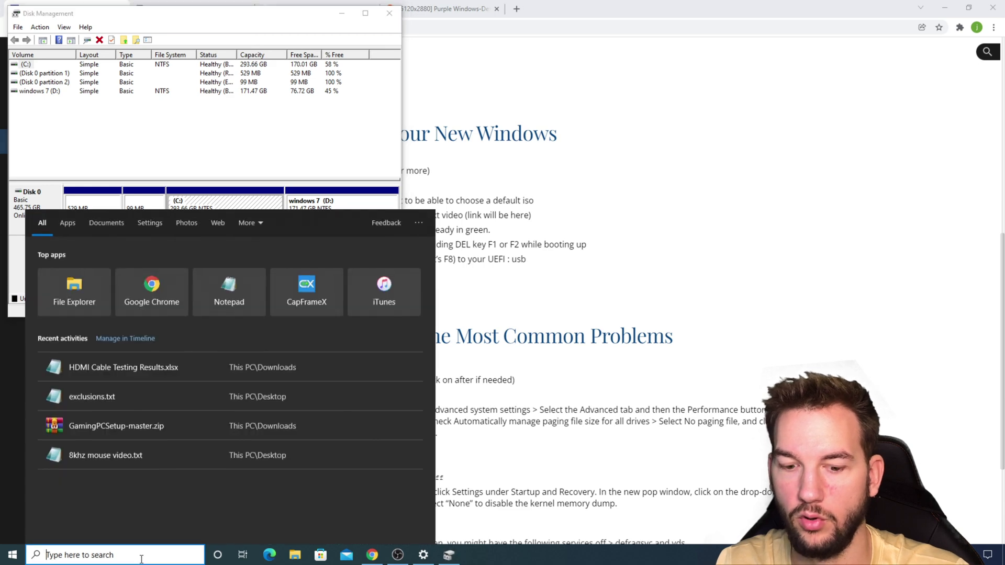
pyautogui.write('control')
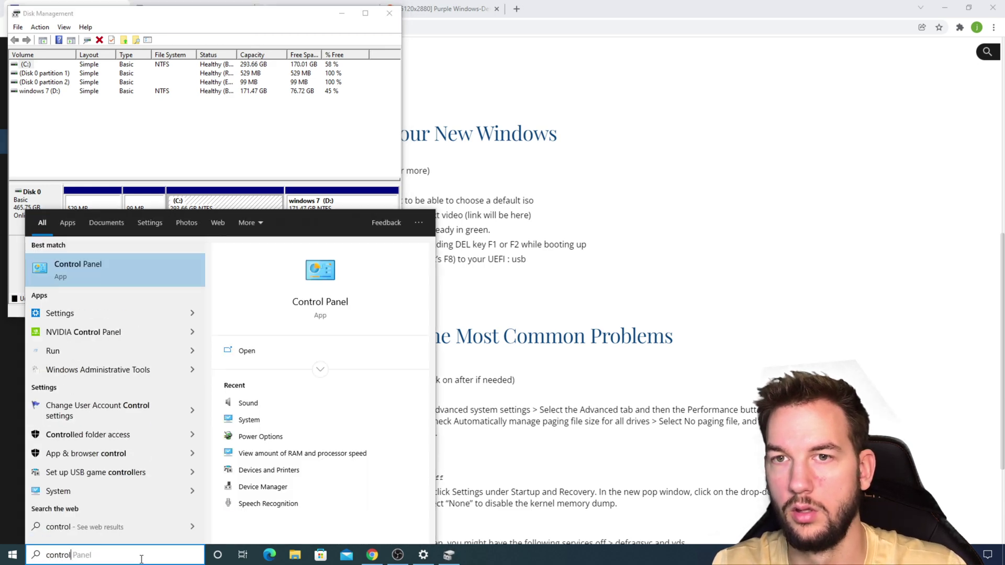
pyautogui.press('Return')
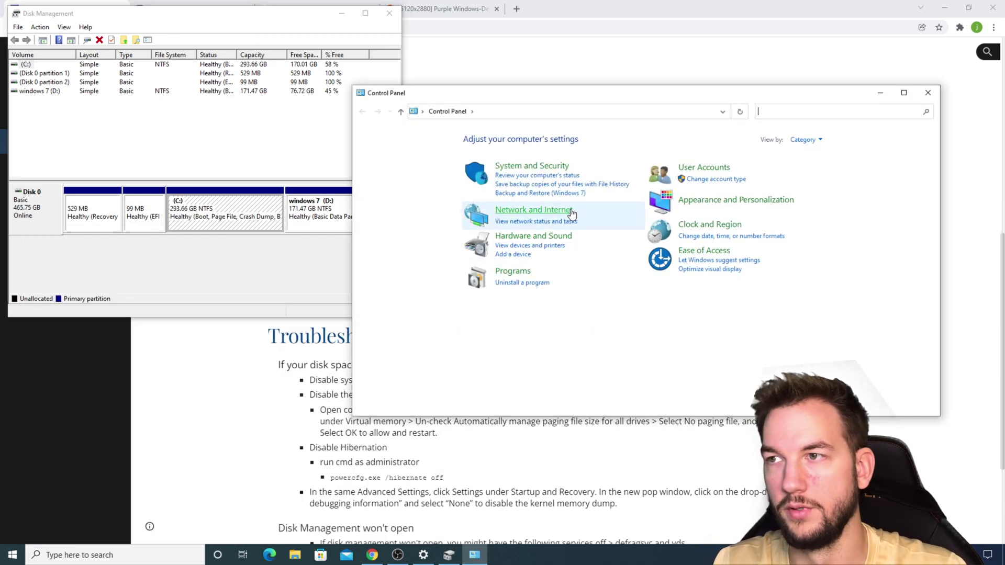
pyautogui.click(507, 166)
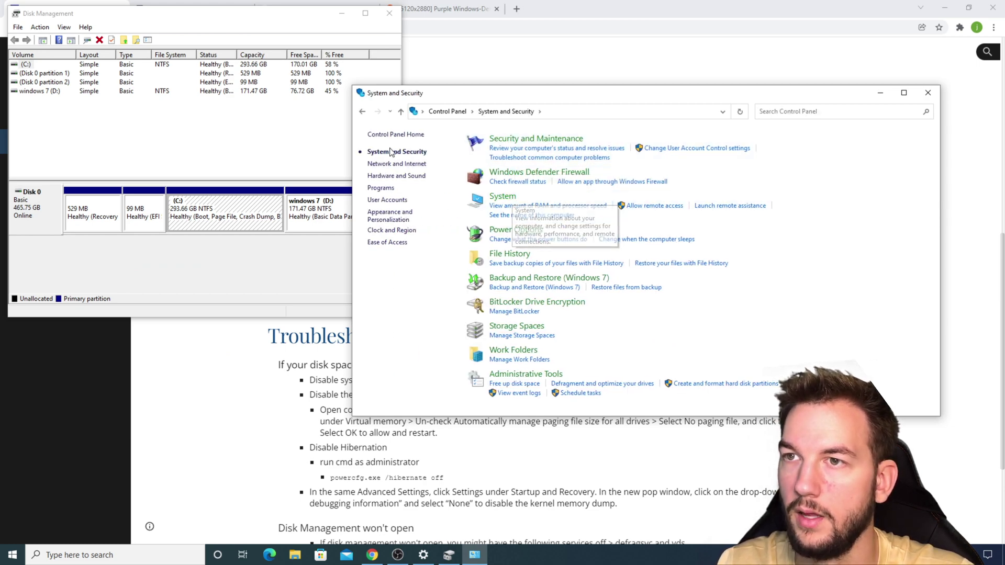
# Open the System About page, enlarge and reposition Settings, and scroll to Related settings.
pyautogui.click(514, 203)
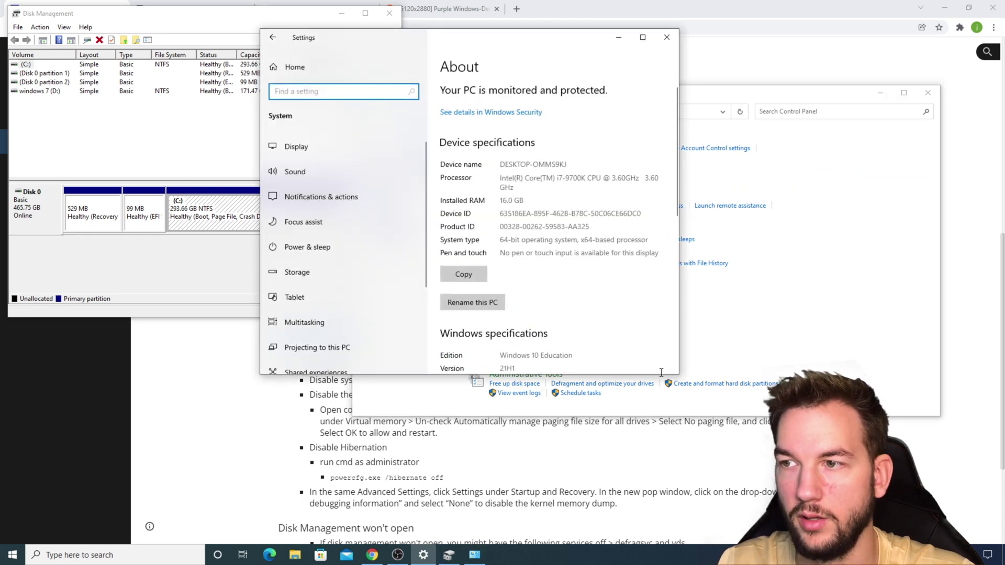
pyautogui.moveTo(679, 374); pyautogui.dragTo(740, 522)
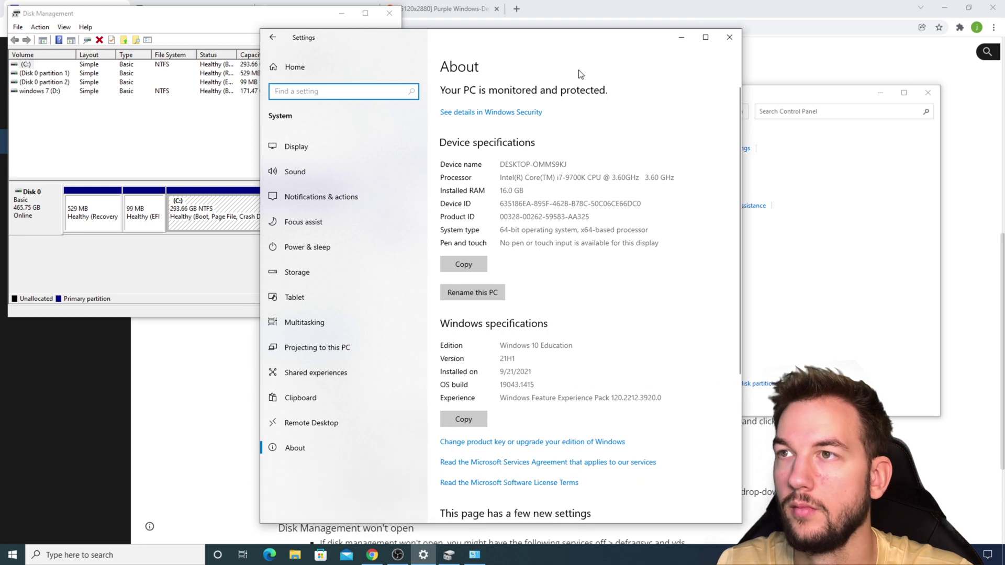
pyautogui.moveTo(445, 37); pyautogui.dragTo(253, 13)
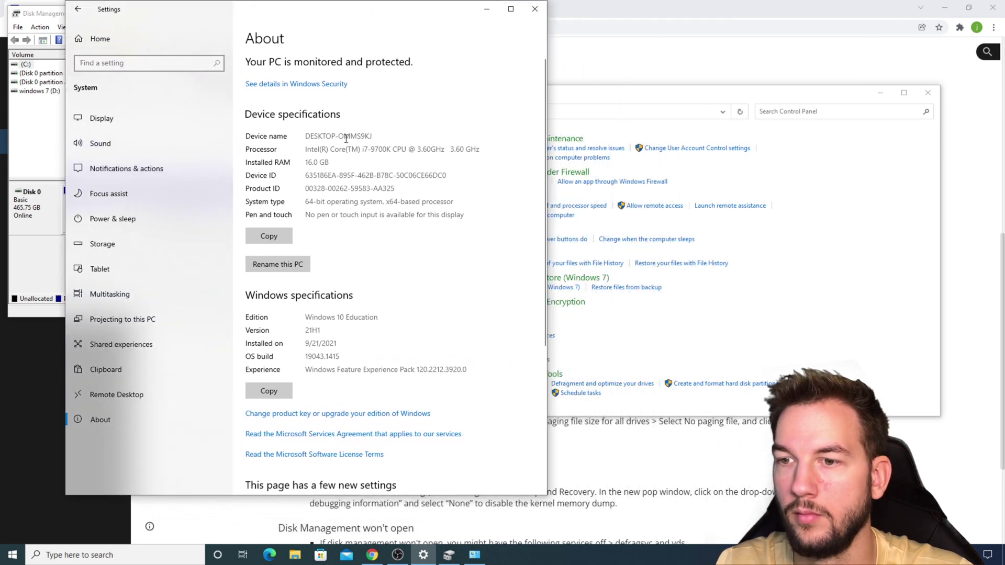
pyautogui.scroll(-4, 361, 215)
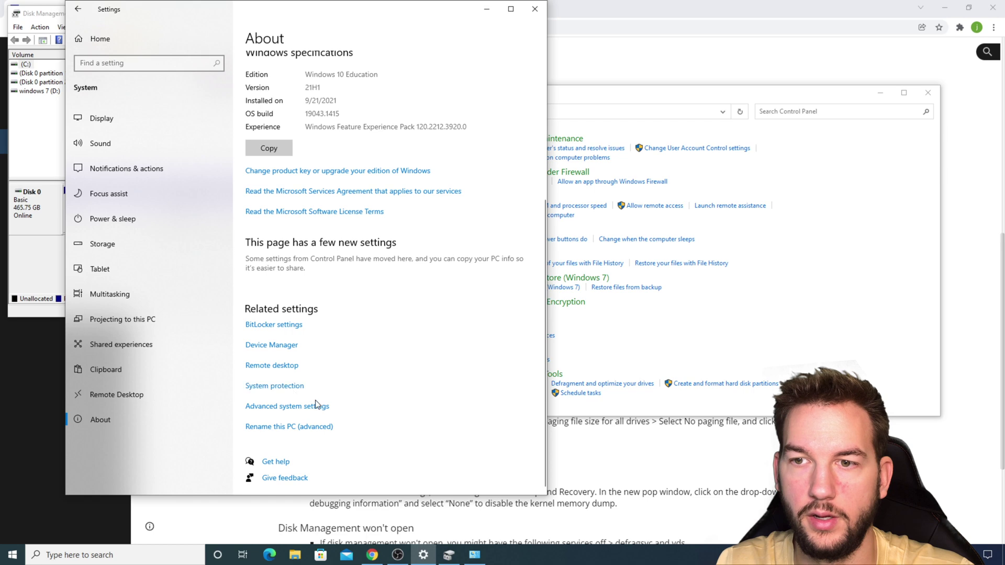
# Disable system protection for Local Disk (C:) in System Properties.
pyautogui.click(306, 414)
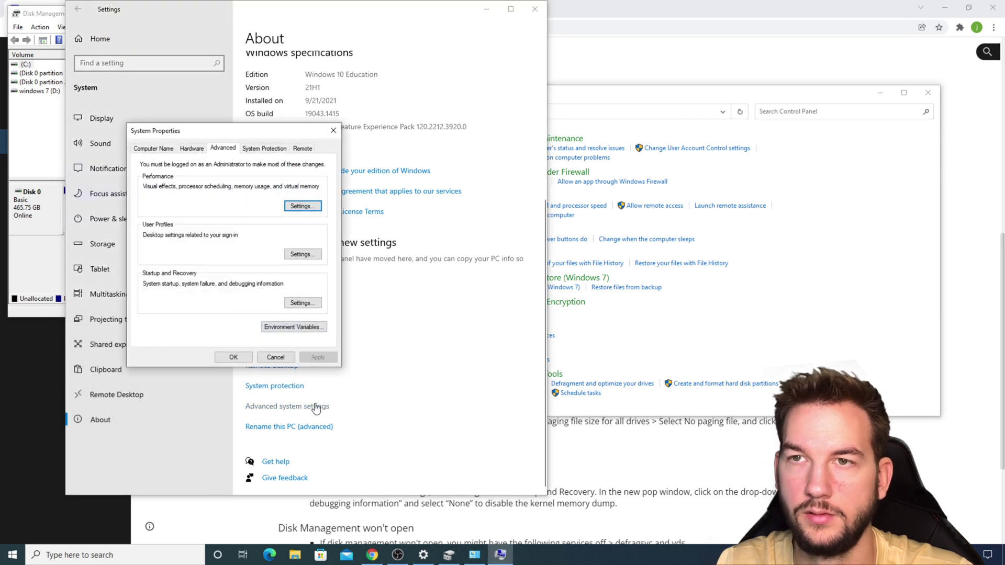
pyautogui.moveTo(271, 135); pyautogui.dragTo(211, 100)
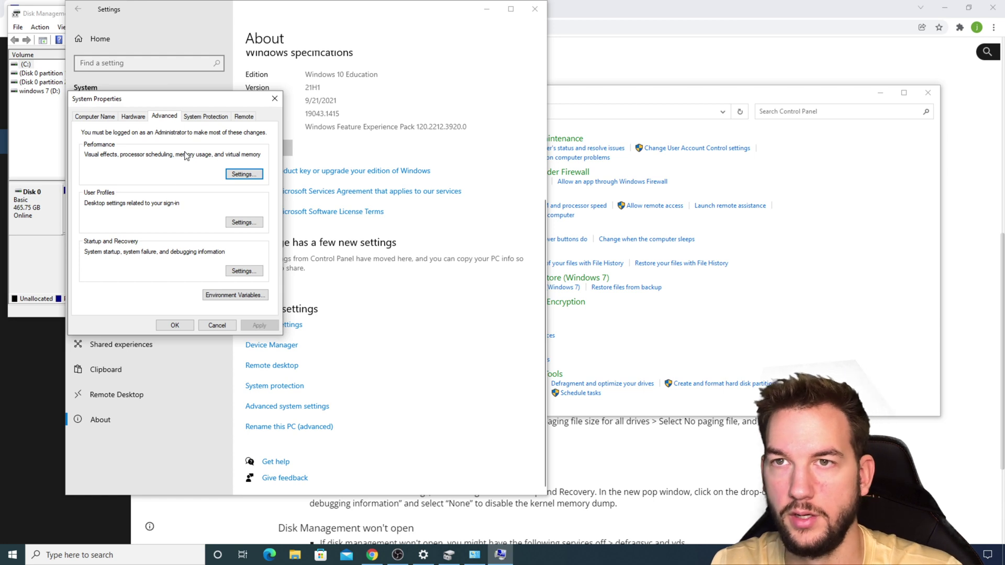
pyautogui.click(202, 118)
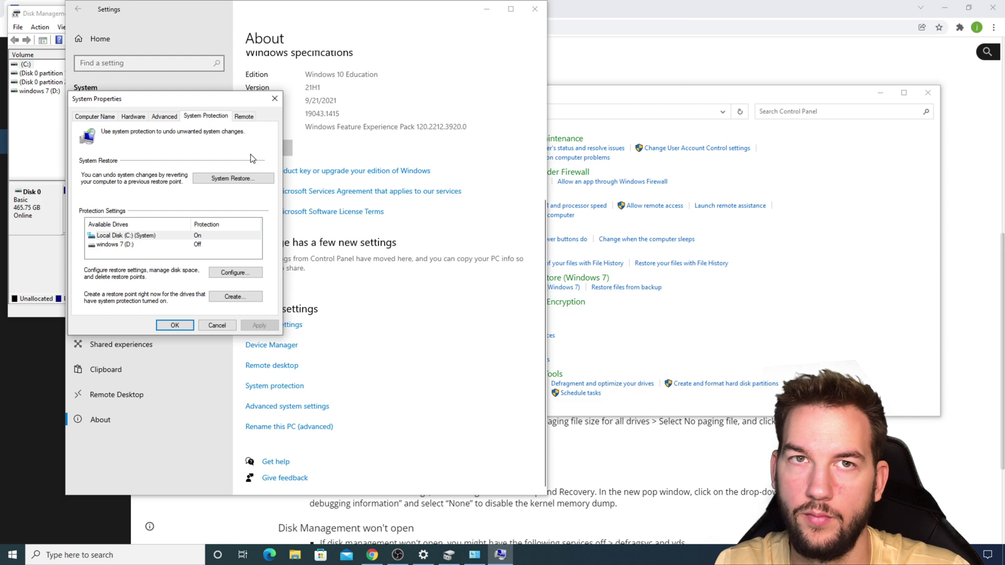
pyautogui.click(233, 274)
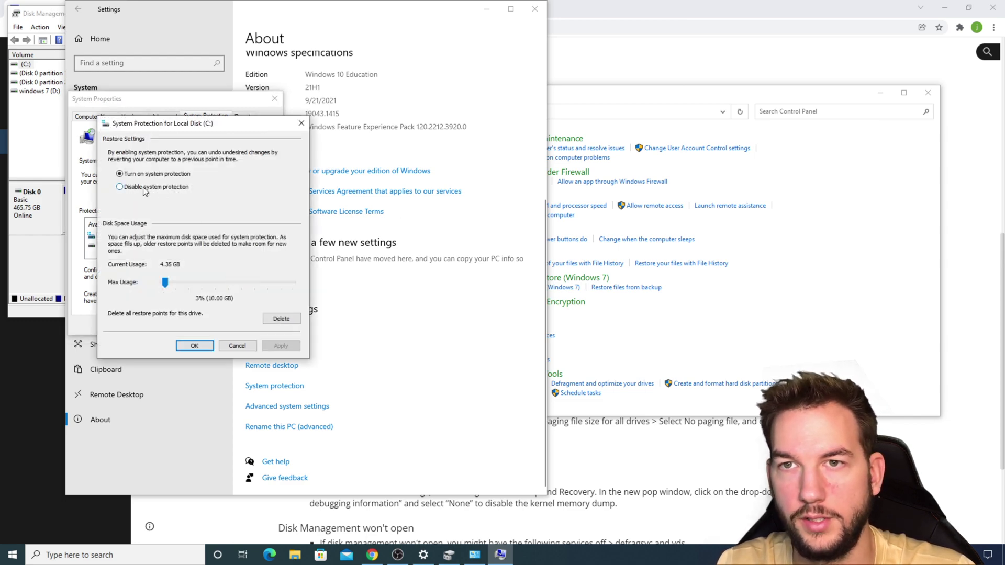
pyautogui.click(144, 188)
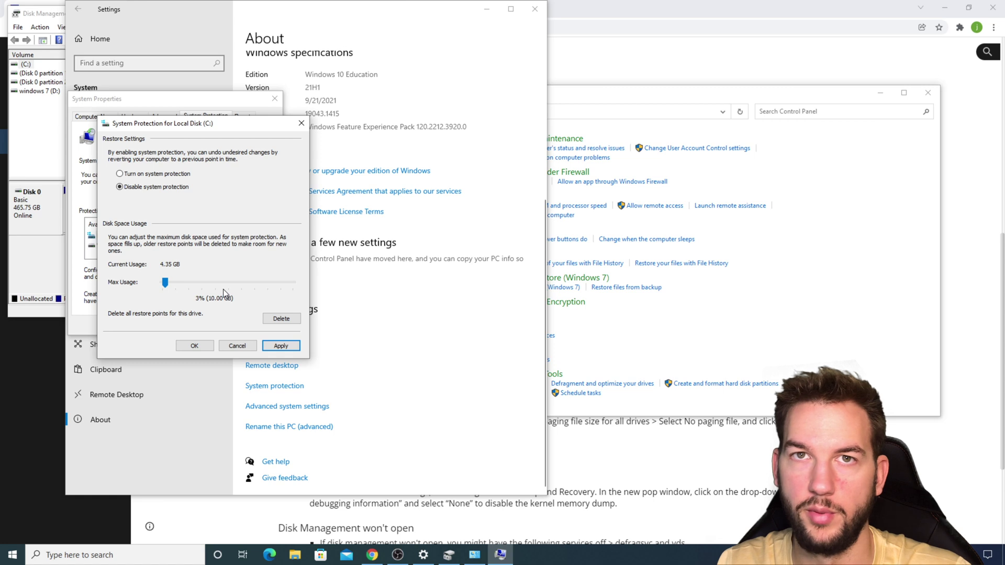
pyautogui.click(194, 345)
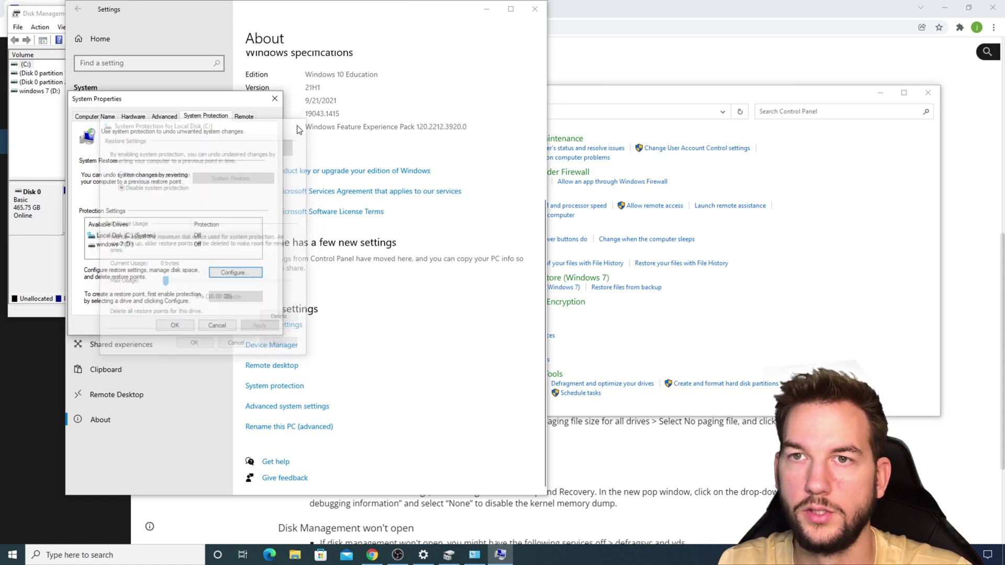
pyautogui.click(170, 119)
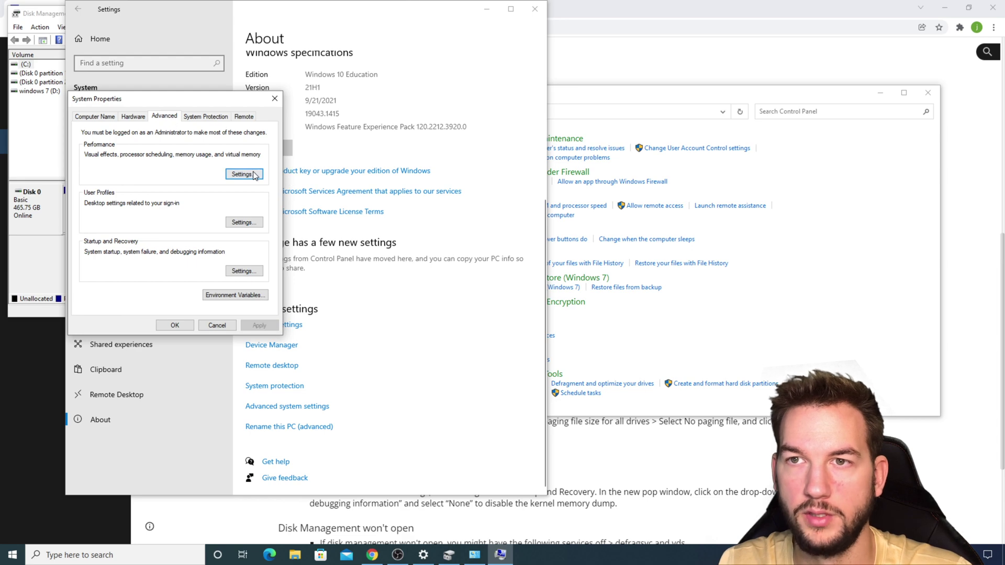
# Turn off automatic paging file management and set drive C: to No paging file.
pyautogui.click(244, 173)
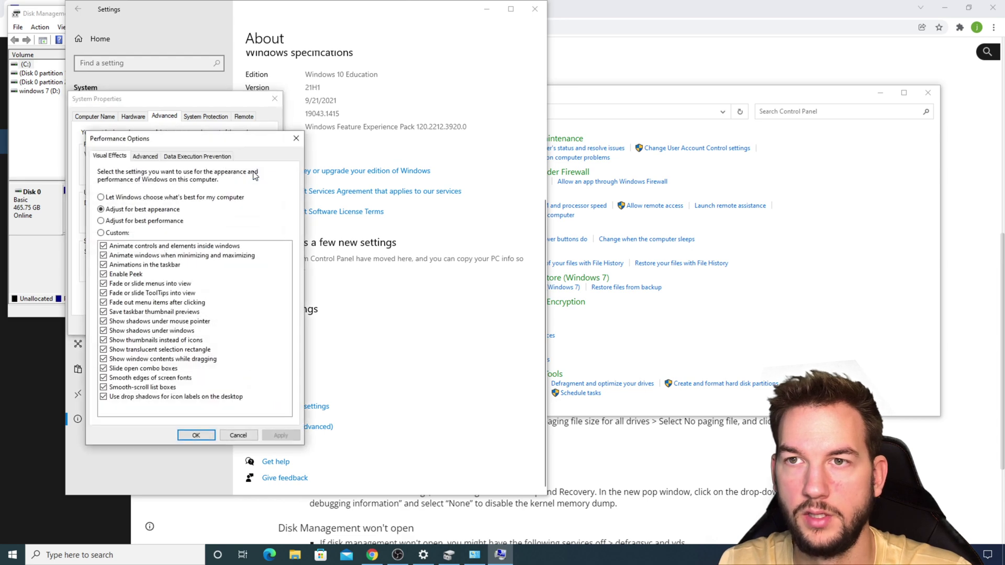
pyautogui.click(145, 157)
pyautogui.moveTo(165, 139); pyautogui.dragTo(160, 84)
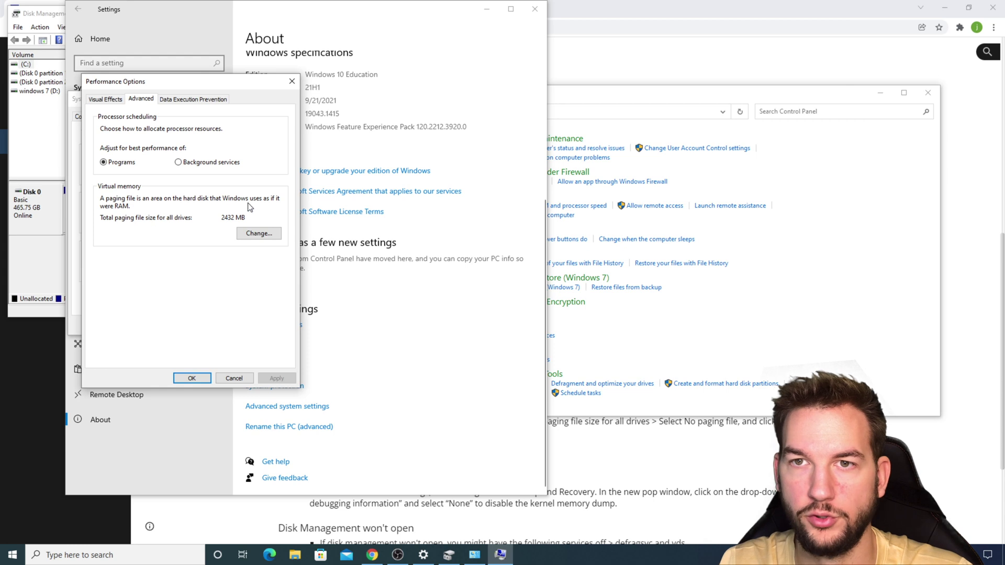
pyautogui.click(246, 236)
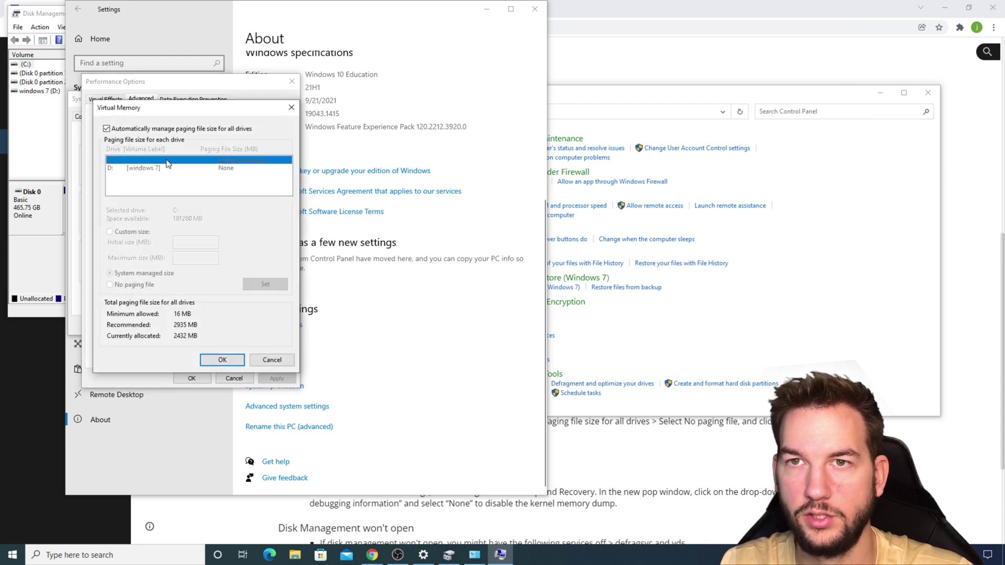
pyautogui.click(107, 128)
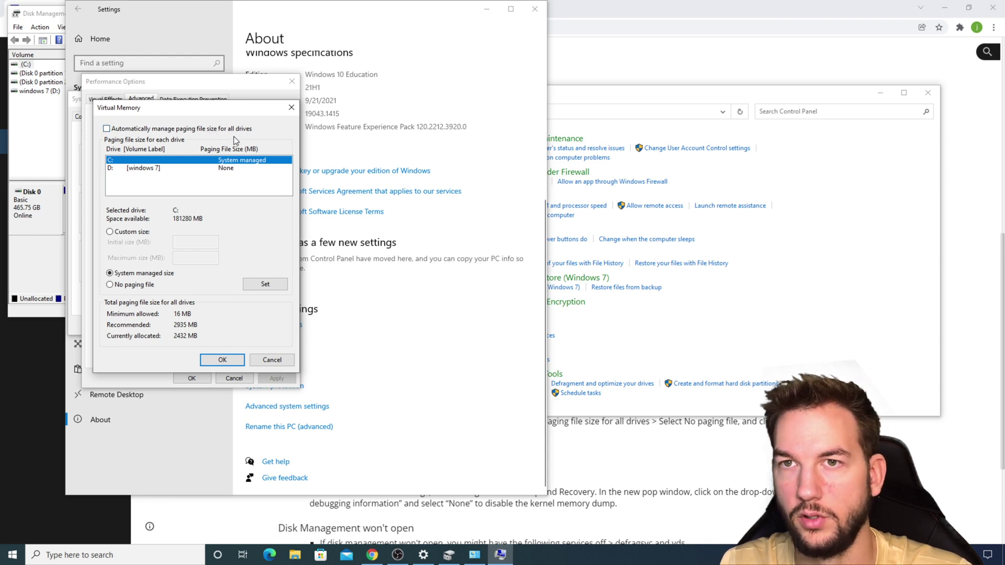
pyautogui.click(110, 285)
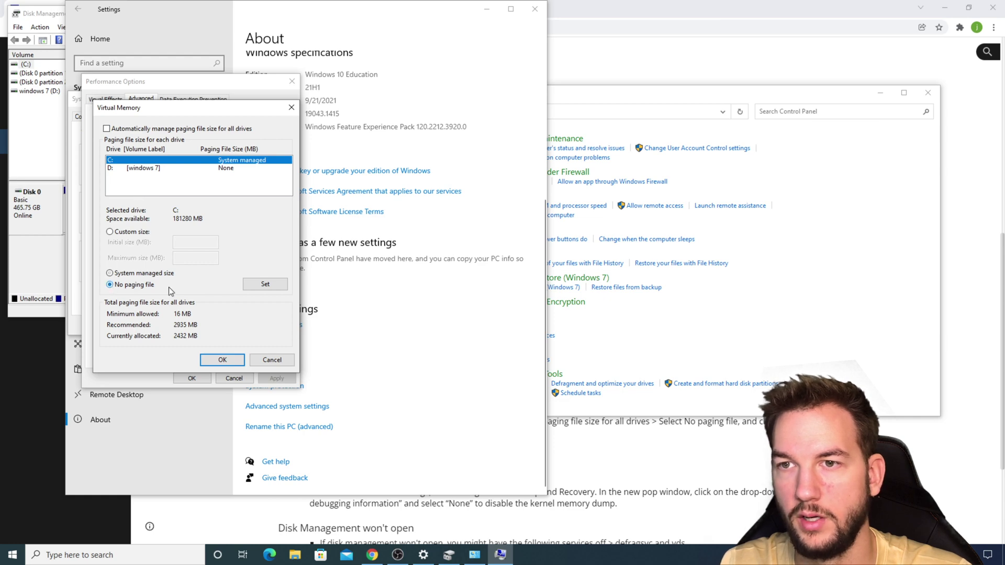
pyautogui.click(269, 285)
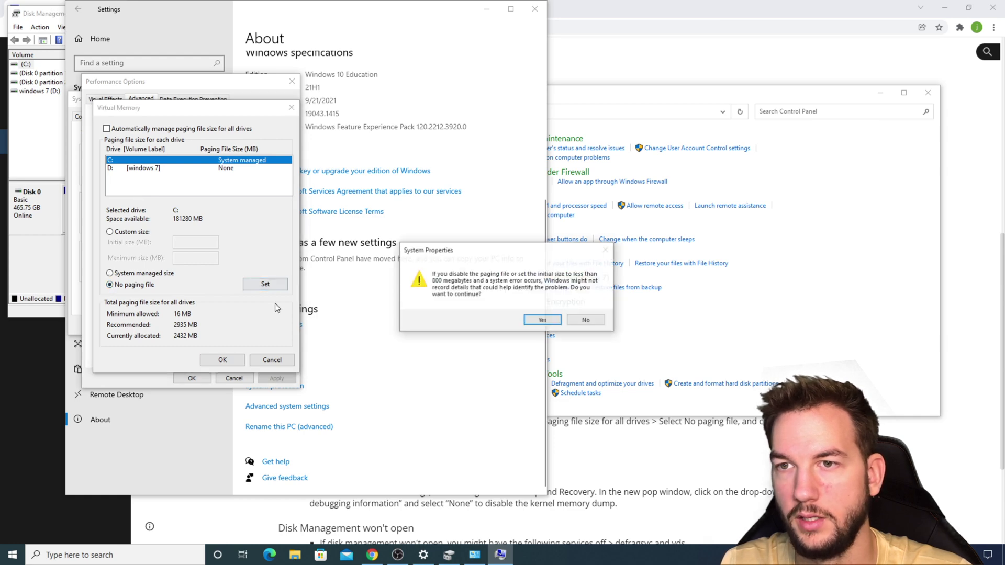
pyautogui.click(542, 320)
pyautogui.click(222, 360)
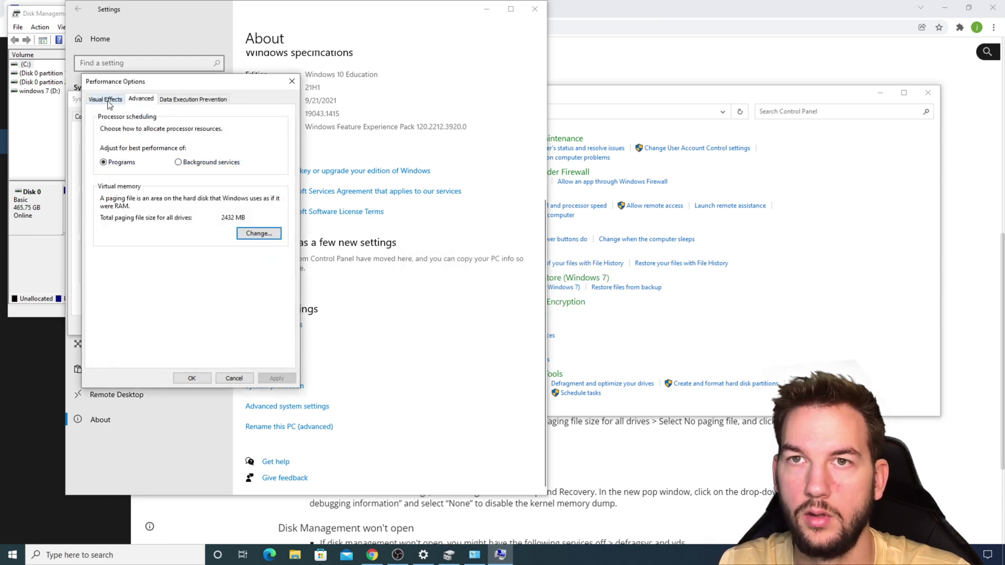
pyautogui.click(292, 81)
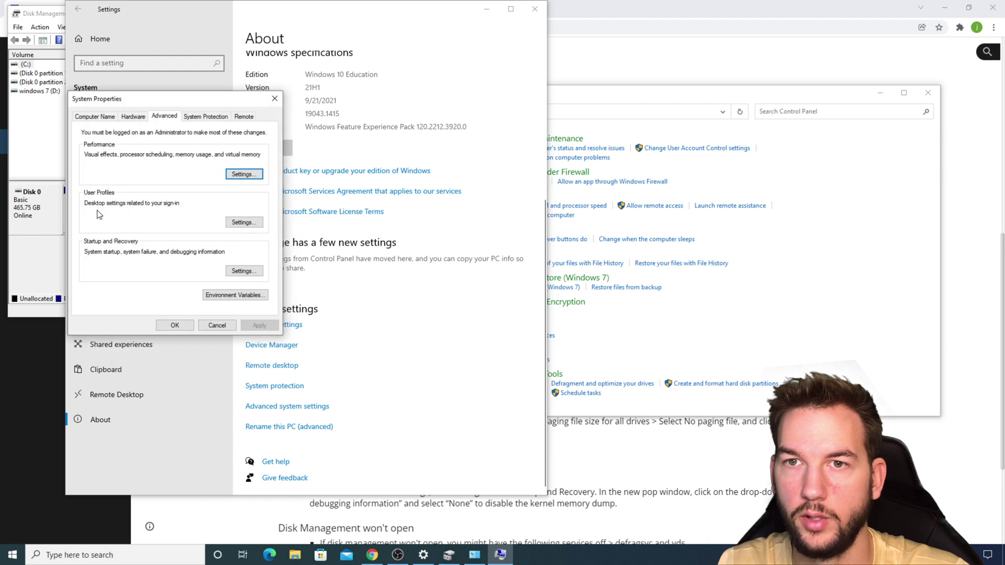
# Set Startup and Recovery's Write debugging information to (none), then close System Properties.
pyautogui.click(251, 273)
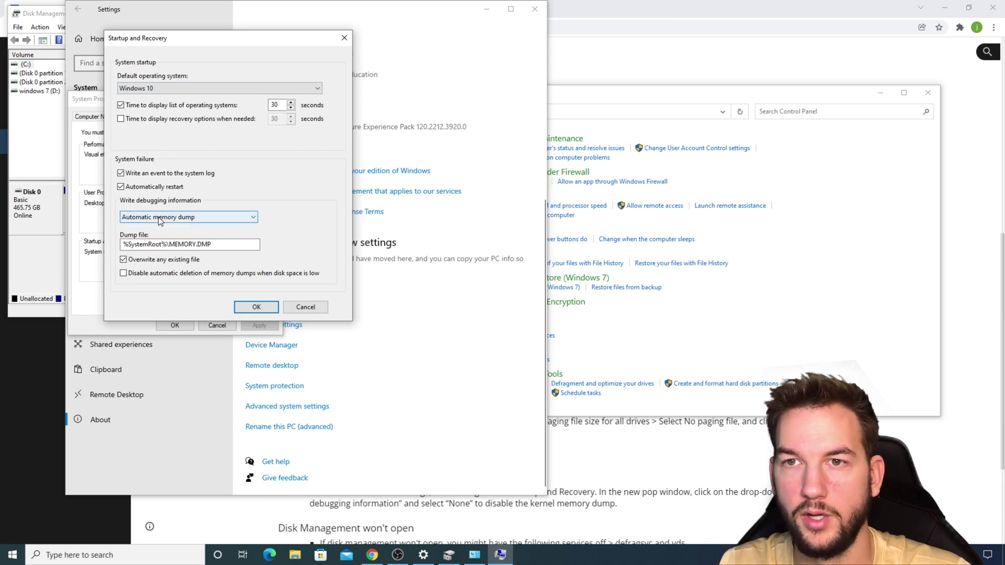
pyautogui.click(160, 220)
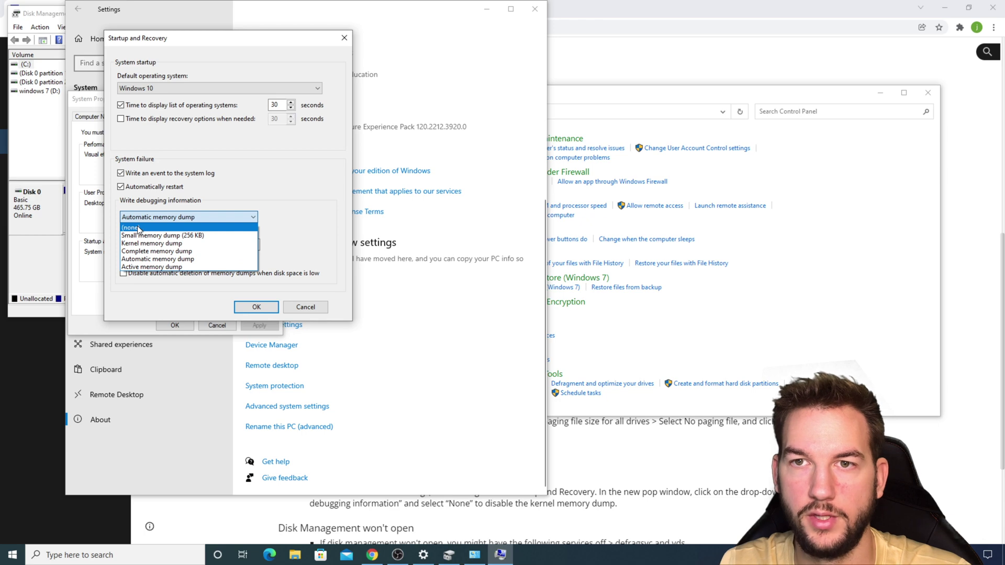
pyautogui.click(139, 228)
pyautogui.click(248, 309)
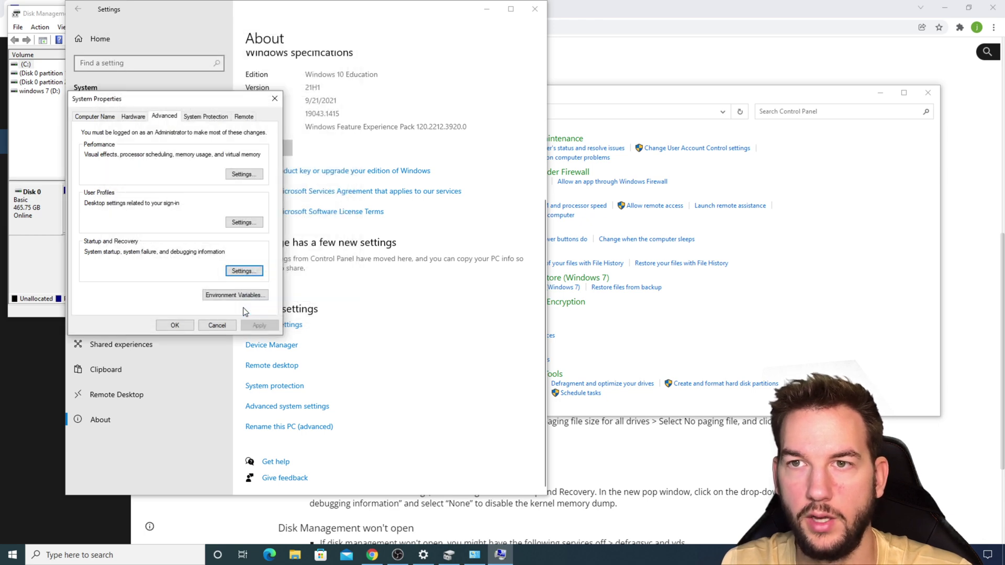
pyautogui.click(175, 325)
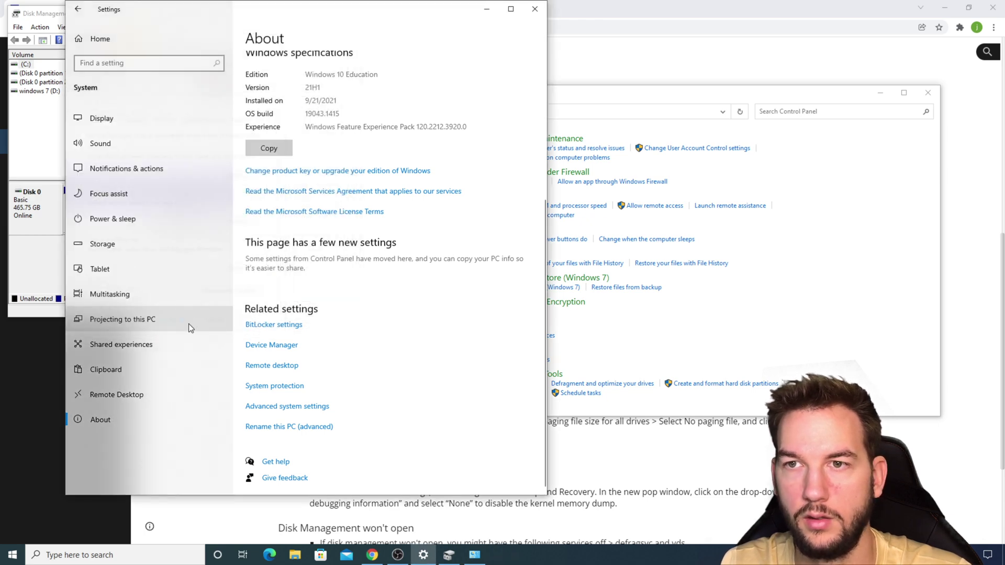
# Close Settings, minimize Disk Management, and bring the Chrome dual-boot guide forward.
pyautogui.click(524, 11)
pyautogui.moveTo(196, 17); pyautogui.dragTo(316, 65)
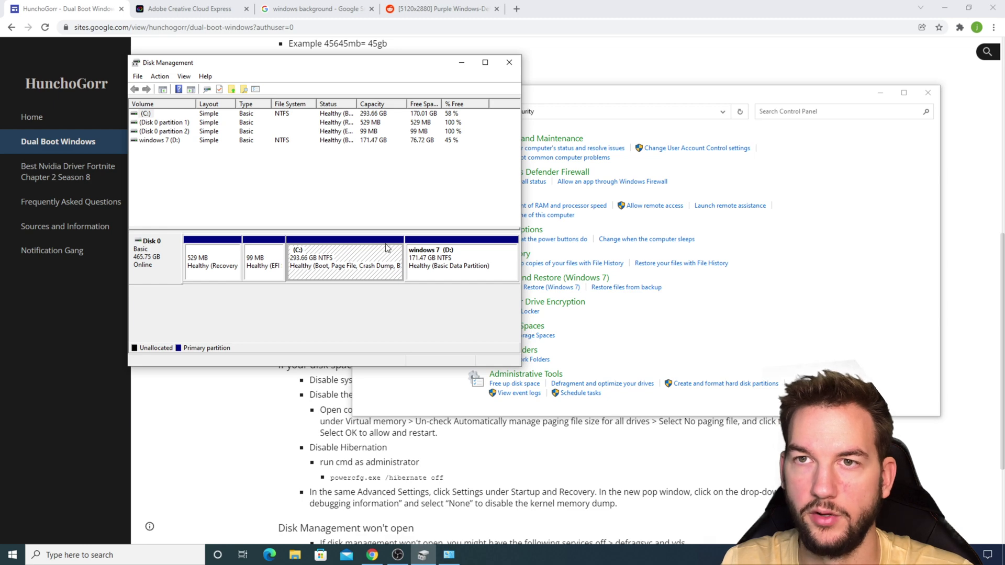
pyautogui.click(462, 62)
pyautogui.click(257, 316)
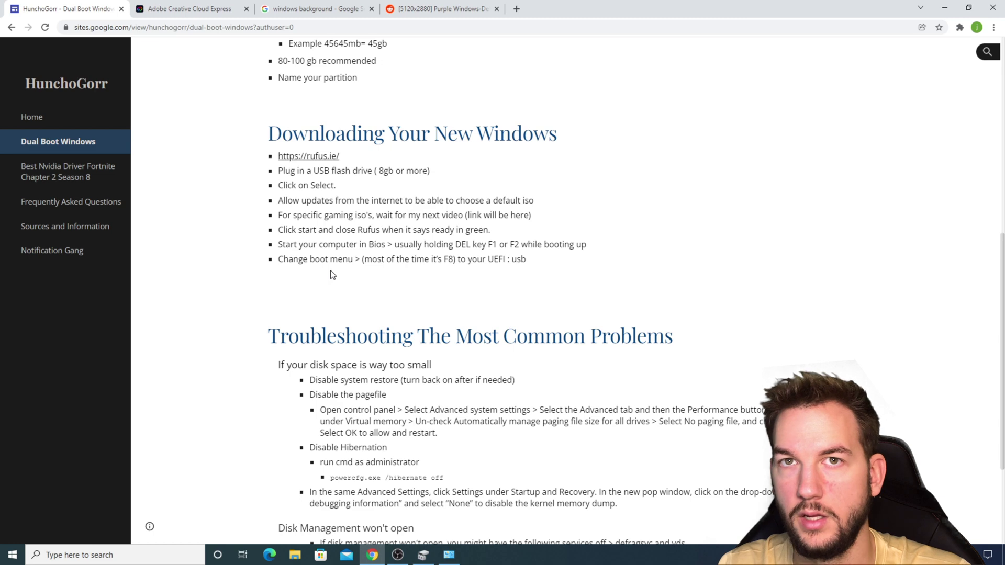
# Close the windows background and wallpaper search tabs.
pyautogui.click(371, 9)
pyautogui.click(371, 9)
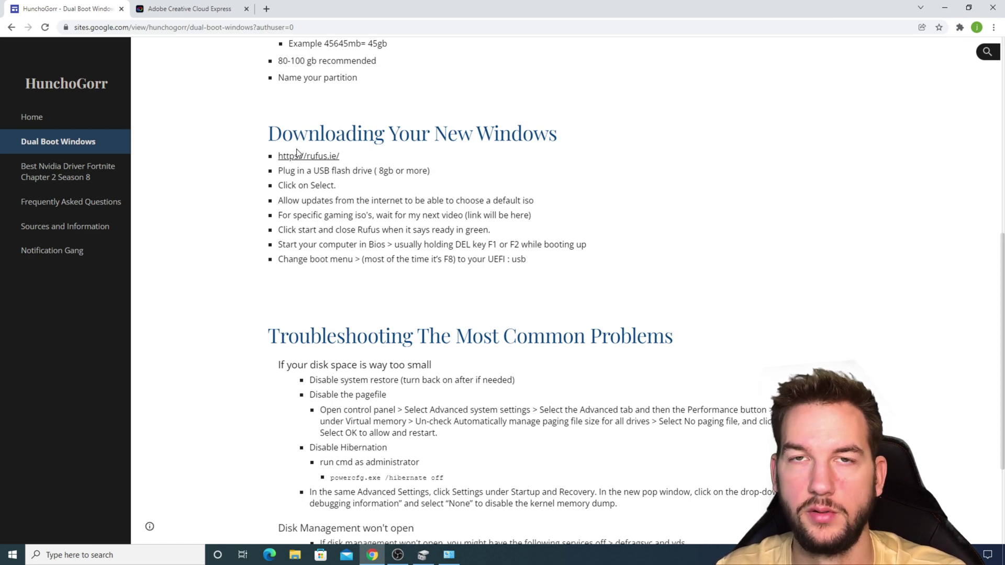
# Download Rufus 3.17 from rufus.ie, dismiss the ad, and run rufus-3.17.exe.
pyautogui.click(325, 157)
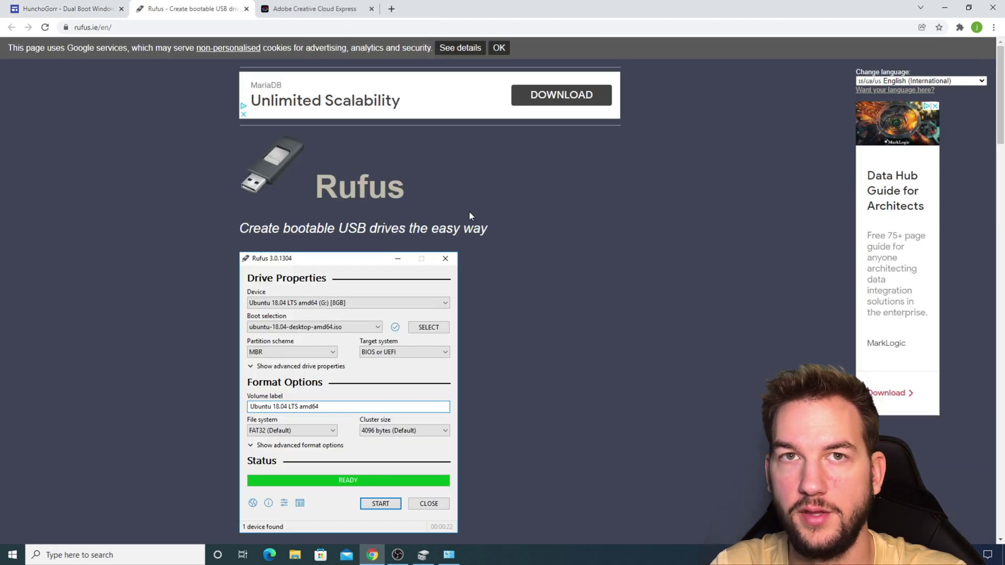
pyautogui.scroll(-7, 615, 224)
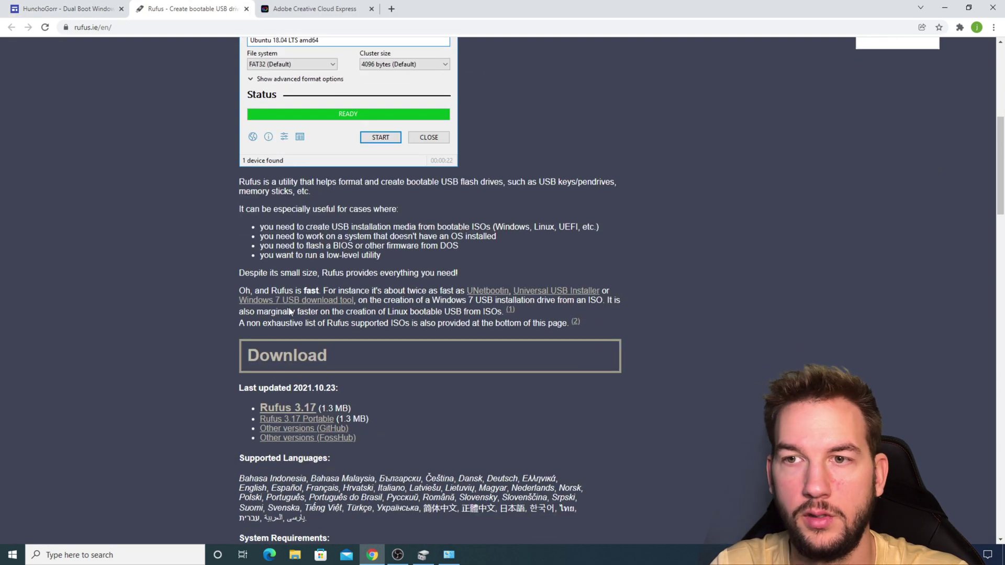
pyautogui.click(278, 411)
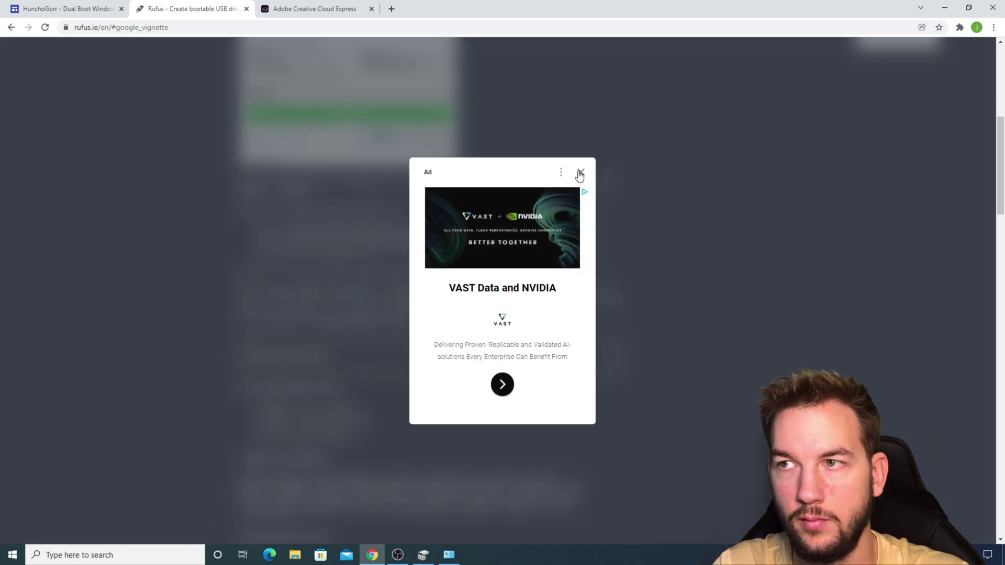
pyautogui.click(580, 174)
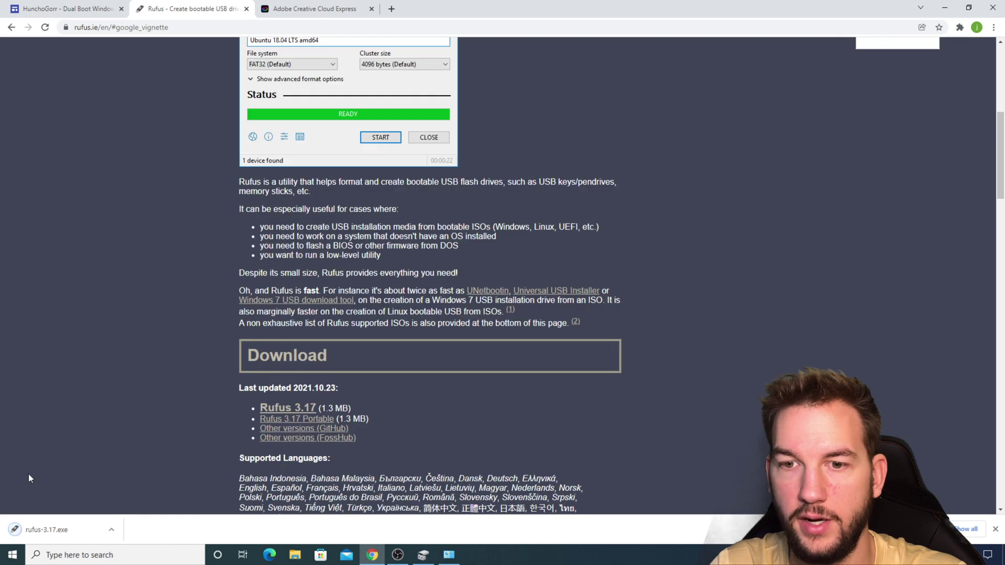
pyautogui.click(72, 534)
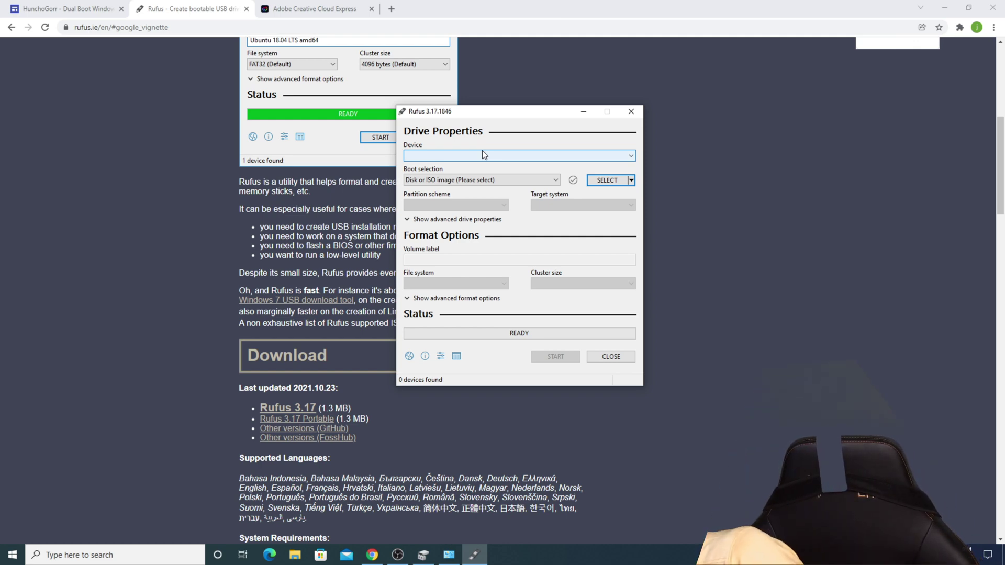
# Launch Rufus and switch its boot selection to downloading a Windows ISO.
pyautogui.hotkey('alt', 'F4')
pyautogui.click(161, 554)
pyautogui.write('ru')
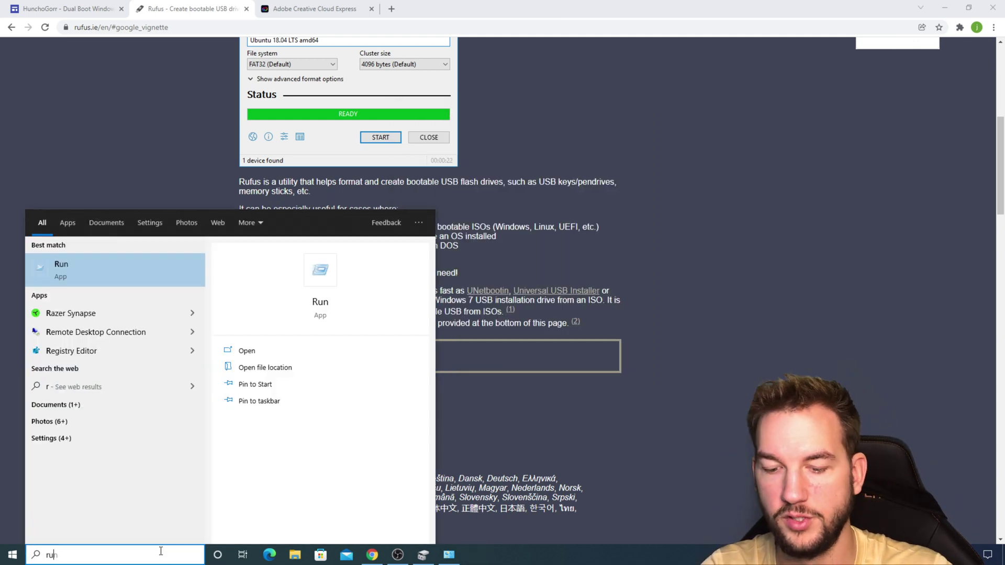
pyautogui.write('fus')
pyautogui.click(97, 284)
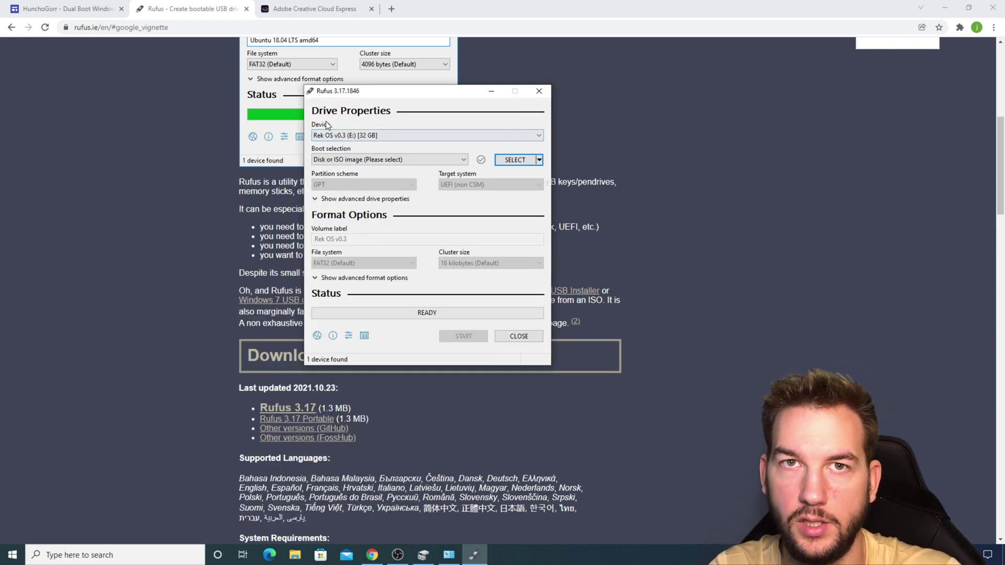
pyautogui.click(538, 160)
pyautogui.click(521, 187)
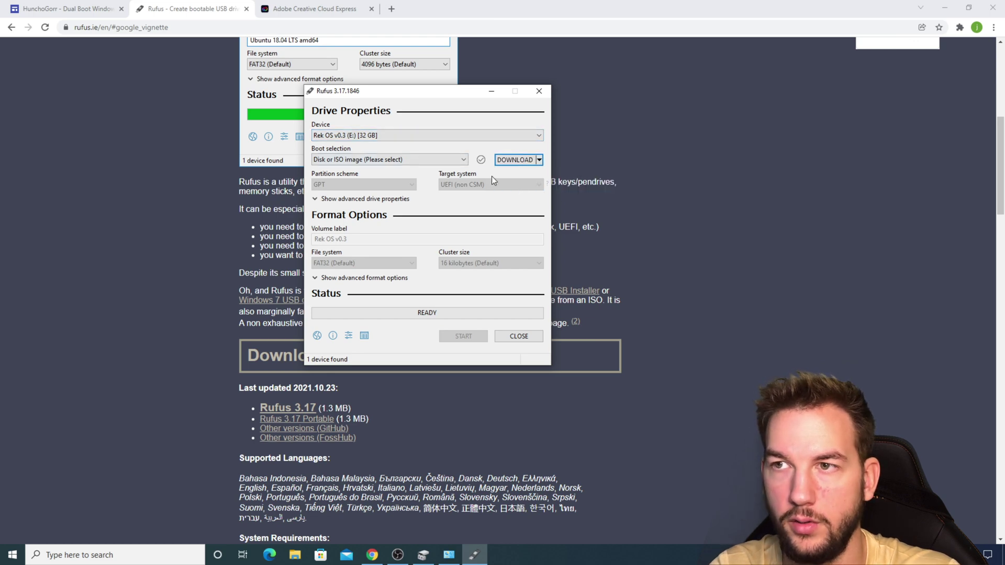
pyautogui.click(450, 160)
pyautogui.click(503, 163)
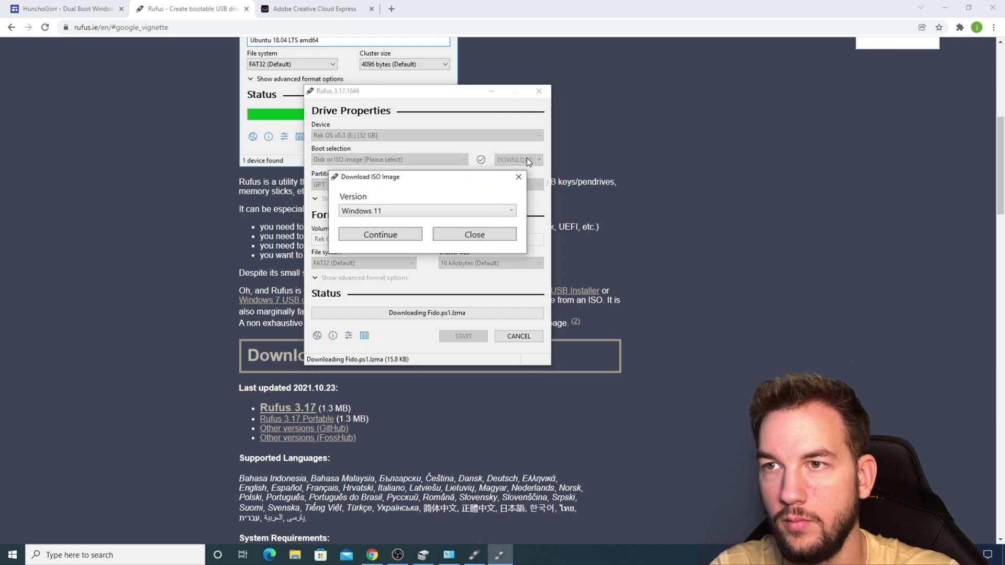
# Pick Windows 10 as the version and browse the list of available releases.
pyautogui.click(420, 211)
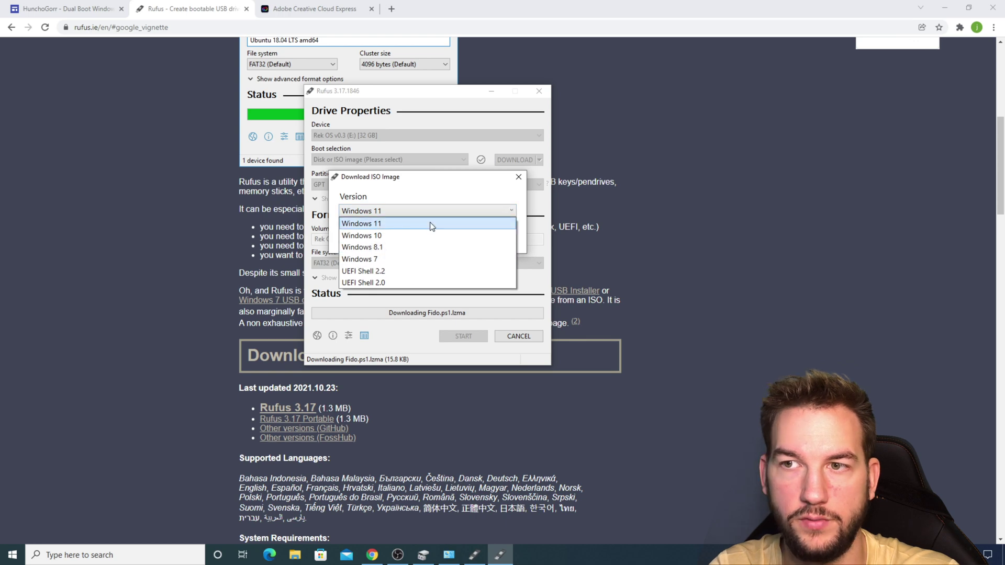
pyautogui.click(425, 236)
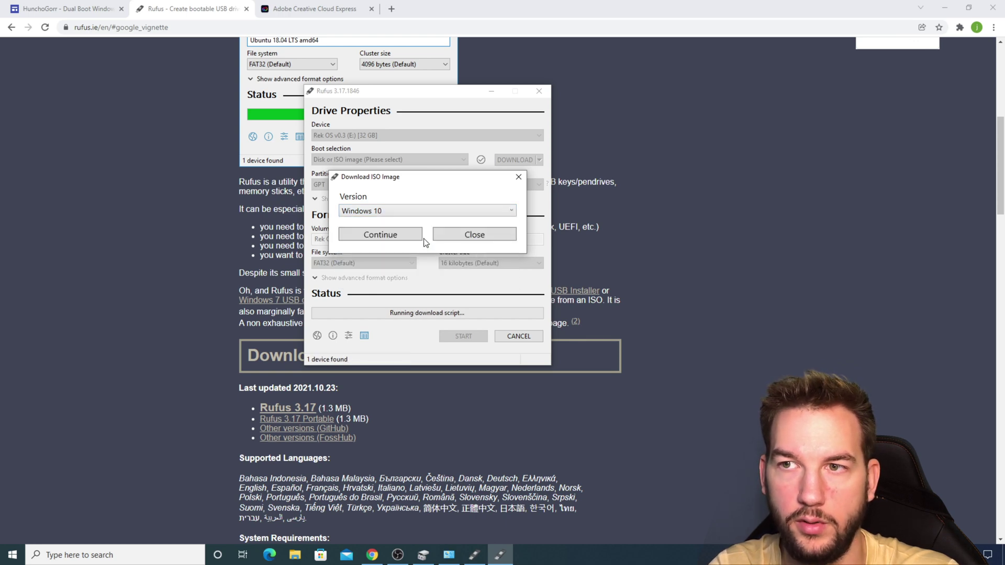
pyautogui.click(396, 235)
pyautogui.click(427, 243)
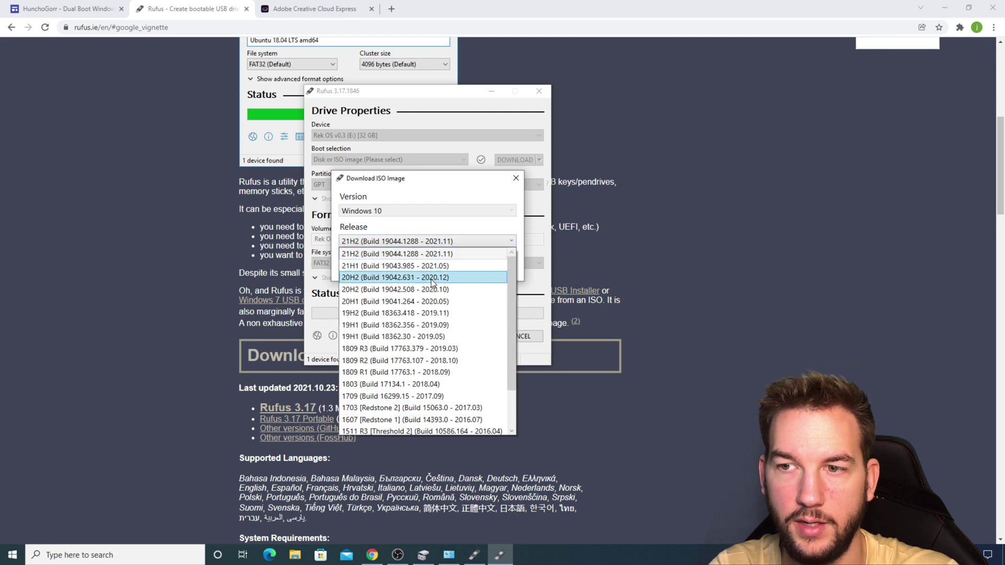
pyautogui.scroll(-2, 433, 329)
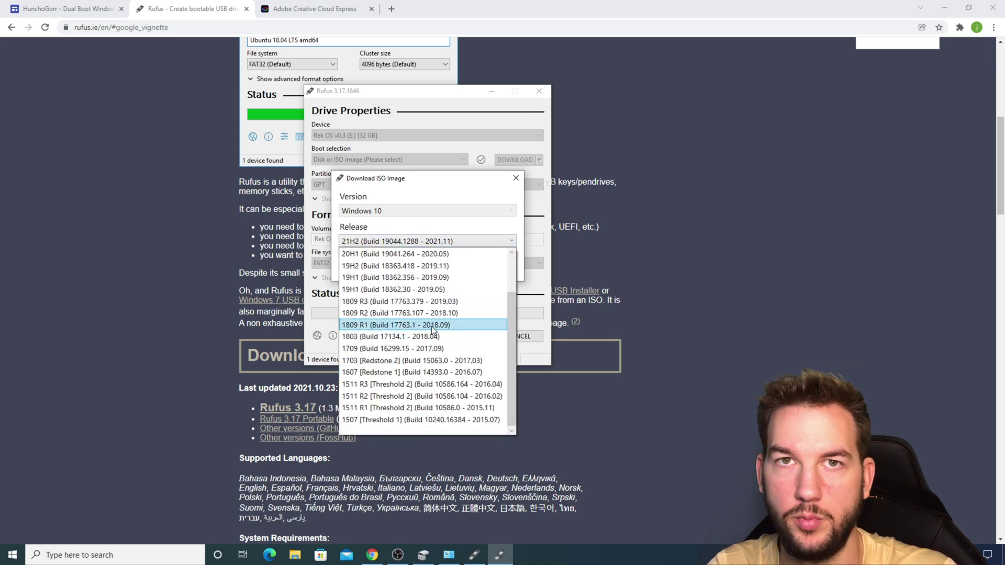
# Close the ISO download, keep 'Disk or ISO image' as boot selection, and return to the guide.
pyautogui.click(516, 178)
pyautogui.click(374, 159)
pyautogui.click(364, 186)
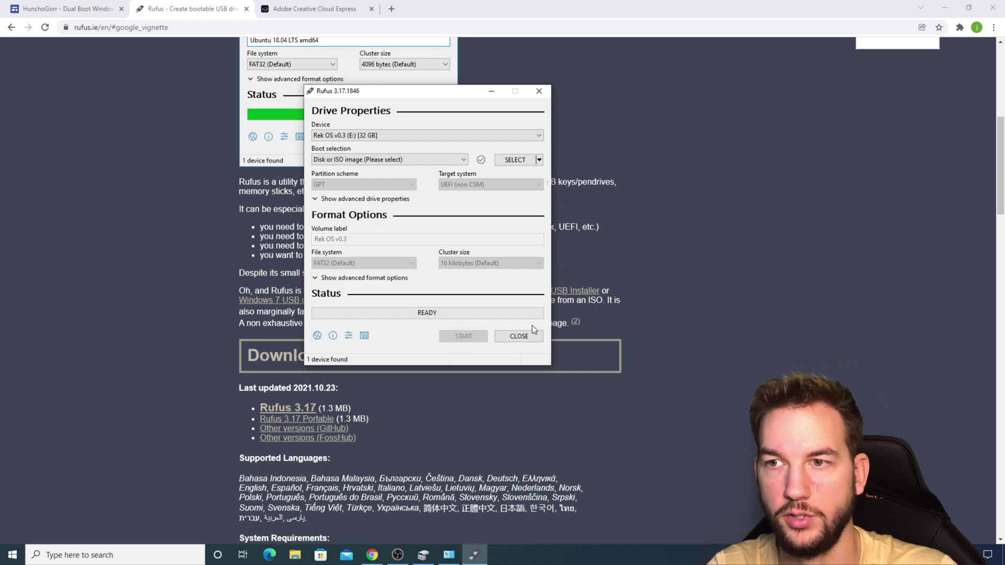
pyautogui.click(88, 15)
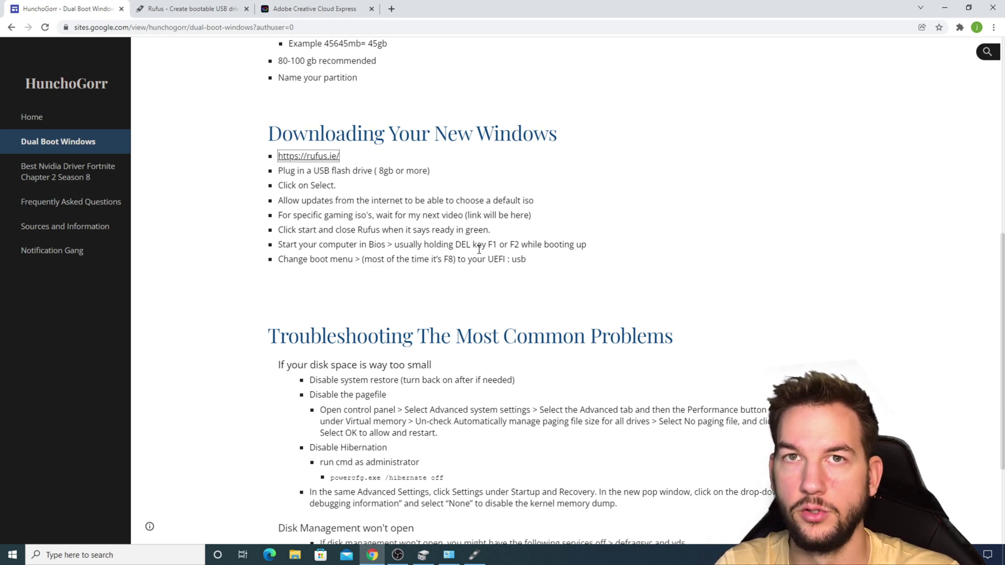
# Highlight the 'UEFI : usb' boot menu text and scroll down to the Troubleshooting section.
pyautogui.moveTo(527, 260); pyautogui.dragTo(489, 259)
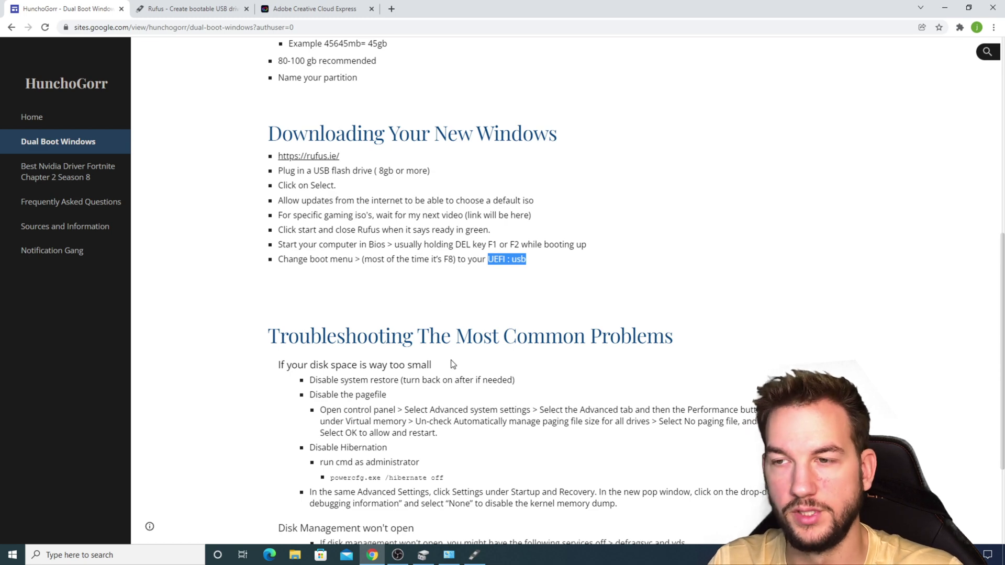
pyautogui.scroll(-3, 441, 363)
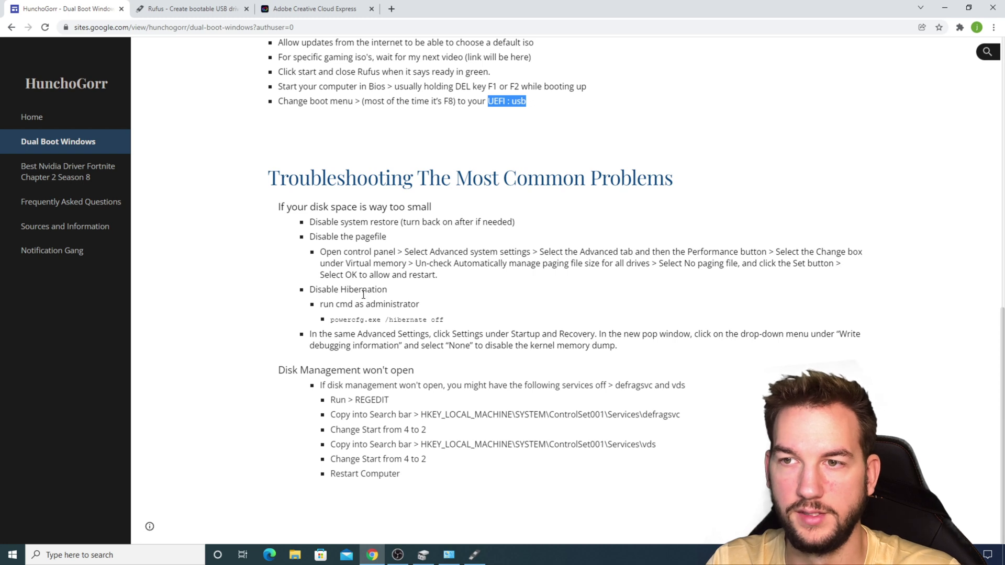
# Open Command Prompt as administrator and move it beside the guide.
pyautogui.click(102, 553)
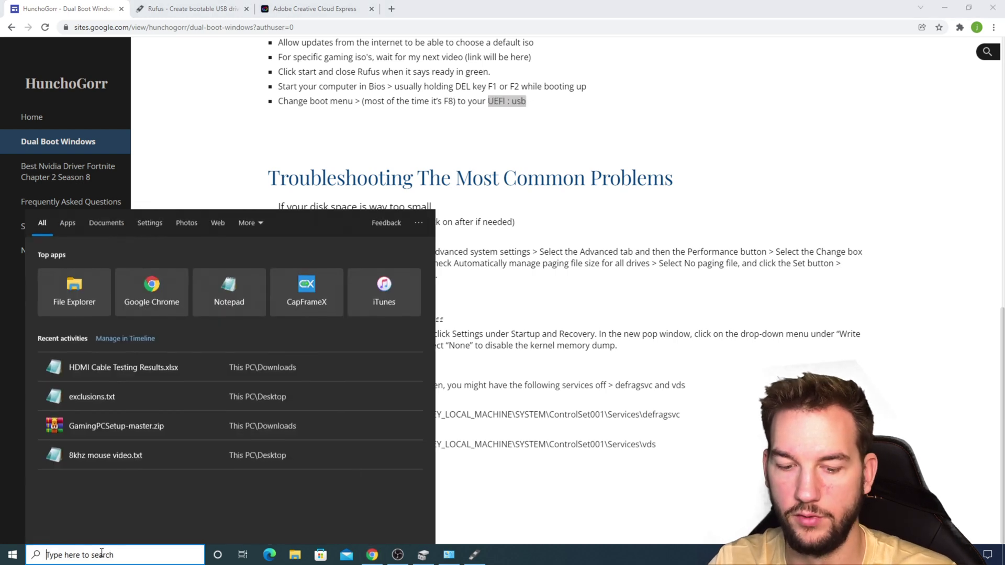
pyautogui.write('cmd')
pyautogui.rightClick(164, 269)
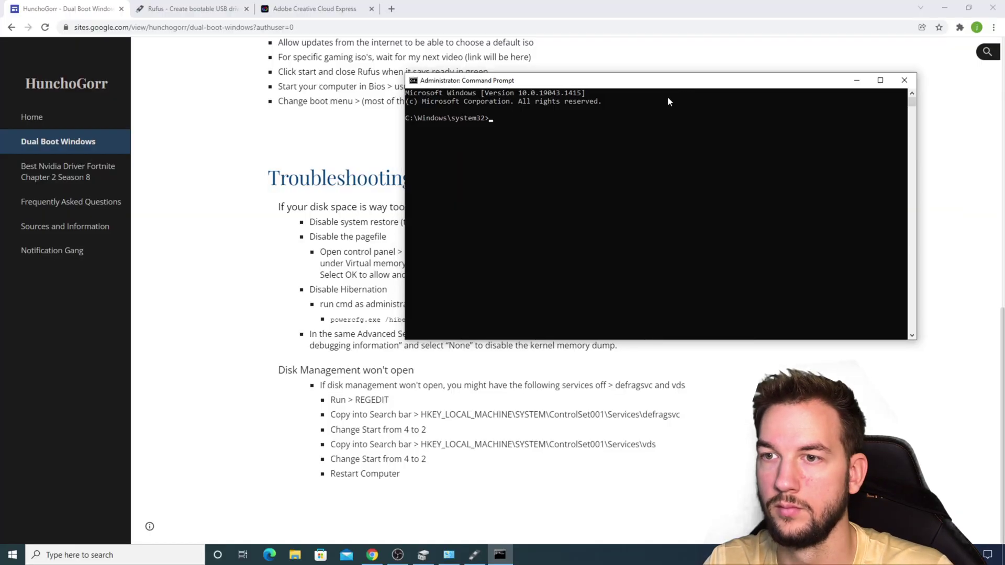
pyautogui.moveTo(587, 291); pyautogui.dragTo(304, 26)
# Copy 'powercfg.exe /hibernate off' from the guide, run it in the console, then close it.
pyautogui.moveTo(446, 320); pyautogui.dragTo(331, 322)
pyautogui.rightClick(356, 325)
pyautogui.click(358, 328)
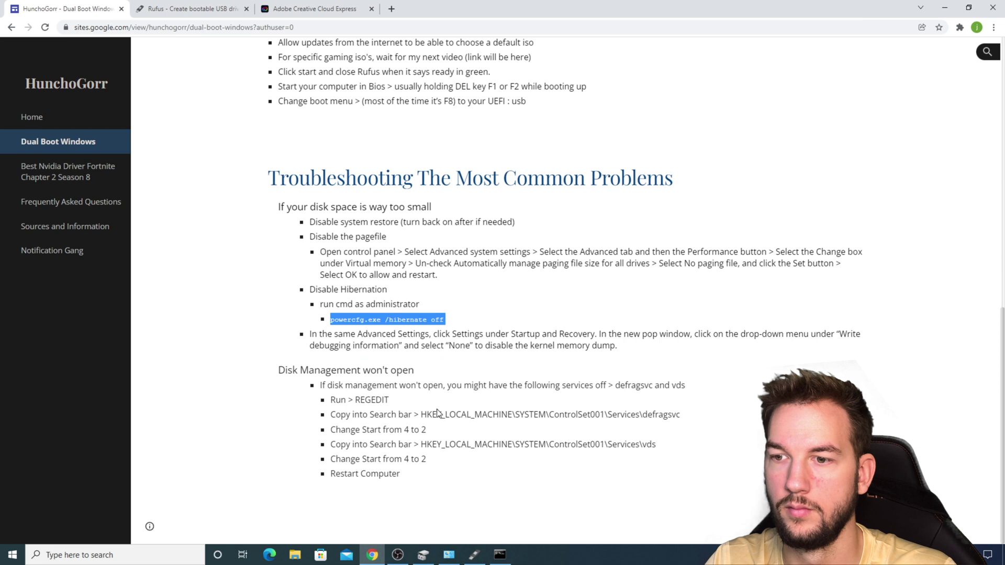
pyautogui.click(500, 555)
pyautogui.rightClick(257, 79)
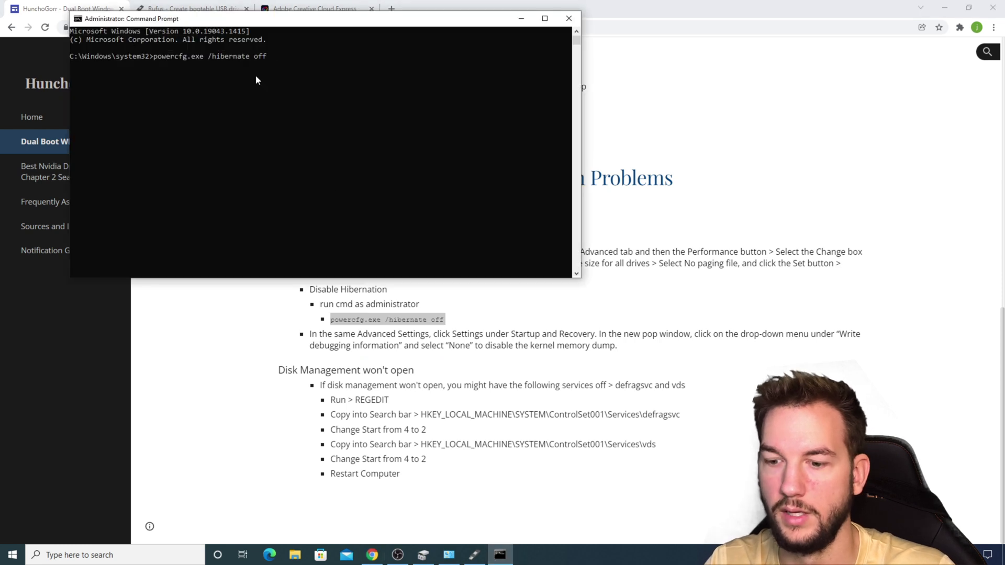
pyautogui.press('Return')
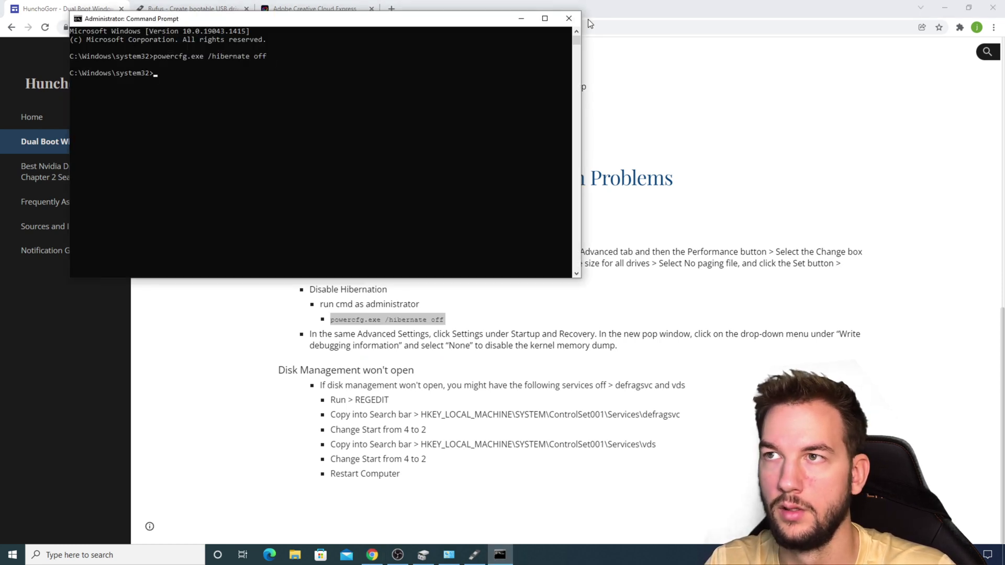
pyautogui.click(569, 18)
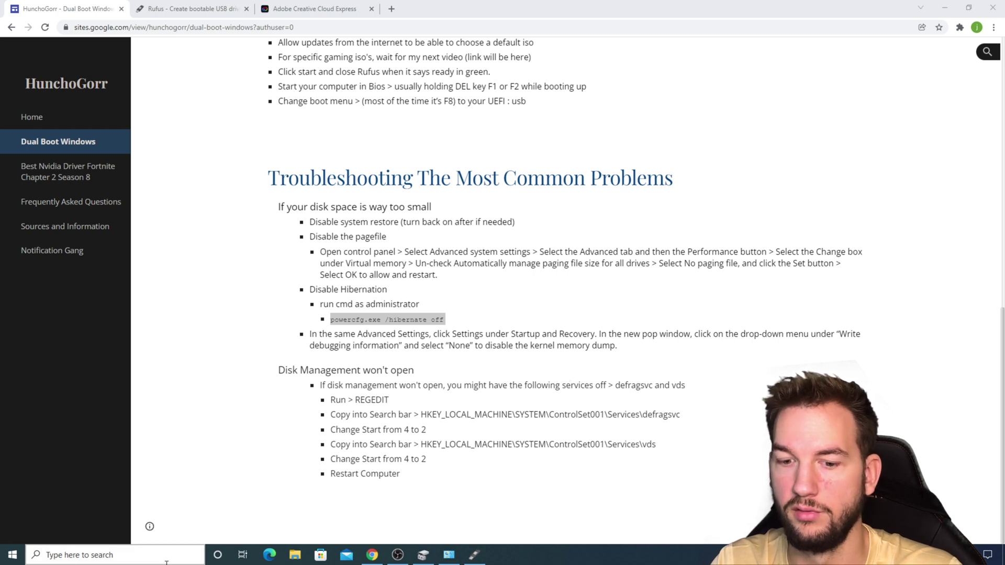
# Open Registry Editor and go to the defragsvc service key to check its Start value (3).
pyautogui.click(70, 553)
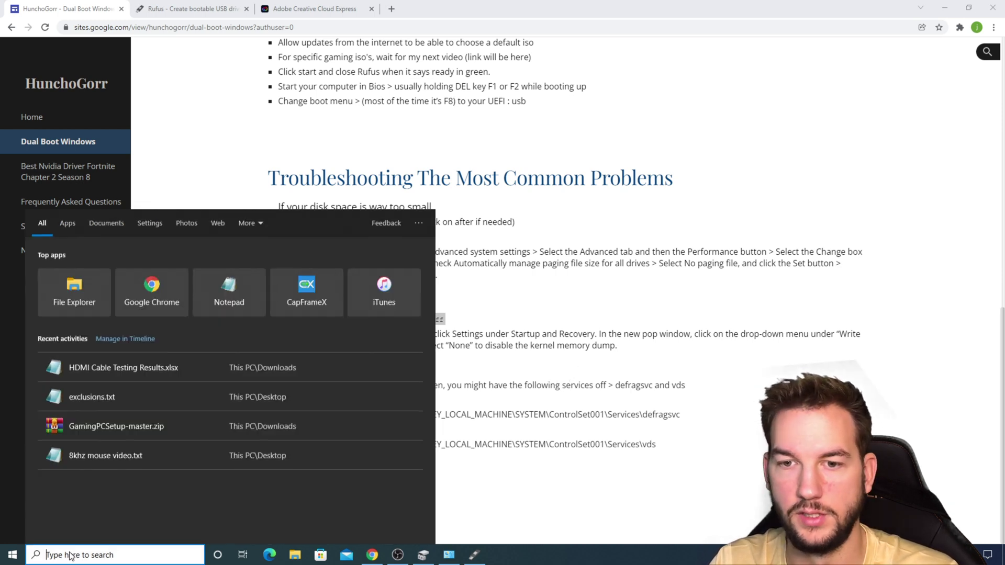
pyautogui.write('rege')
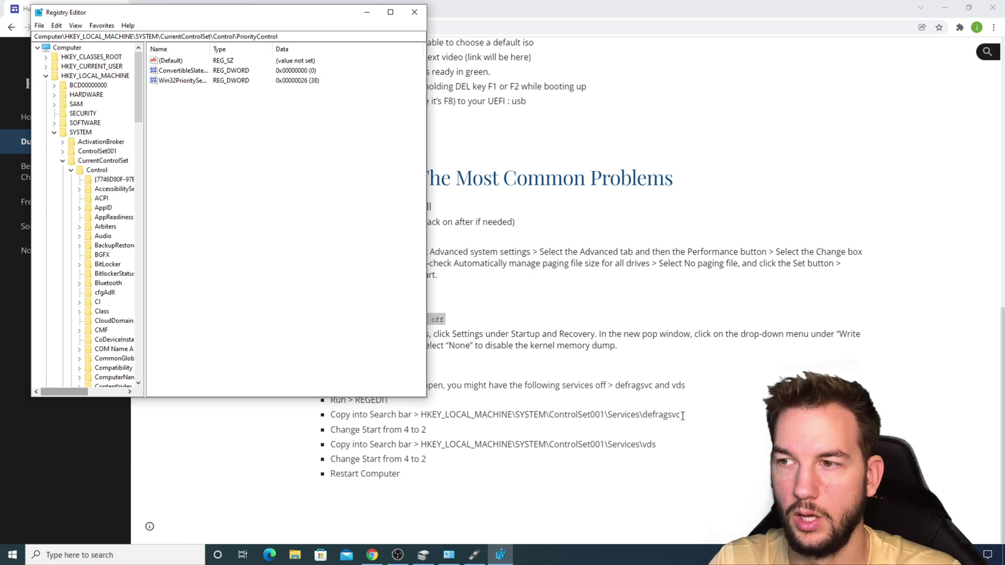
pyautogui.moveTo(682, 415); pyautogui.dragTo(420, 419)
pyautogui.rightClick(422, 418)
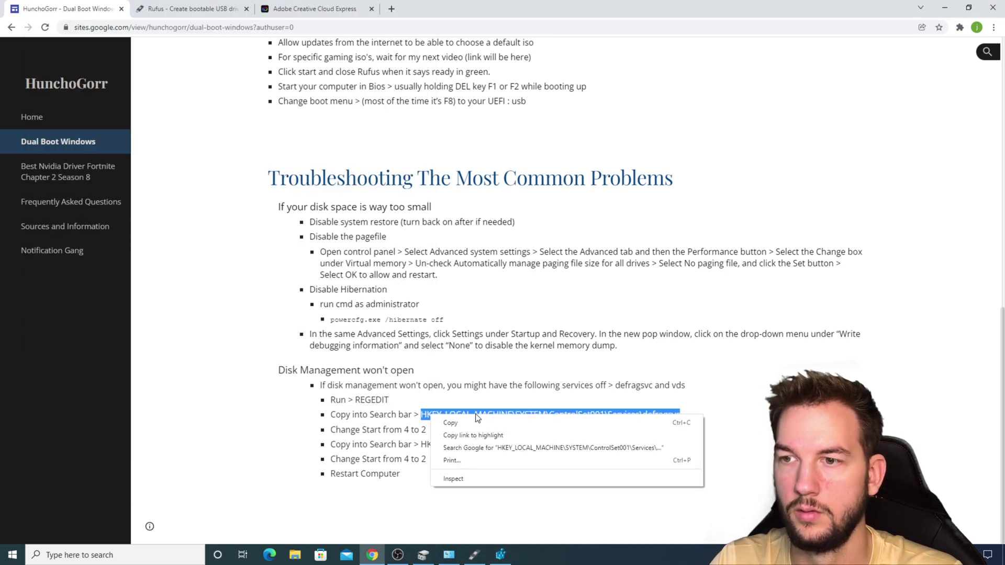
pyautogui.click(450, 426)
pyautogui.click(500, 555)
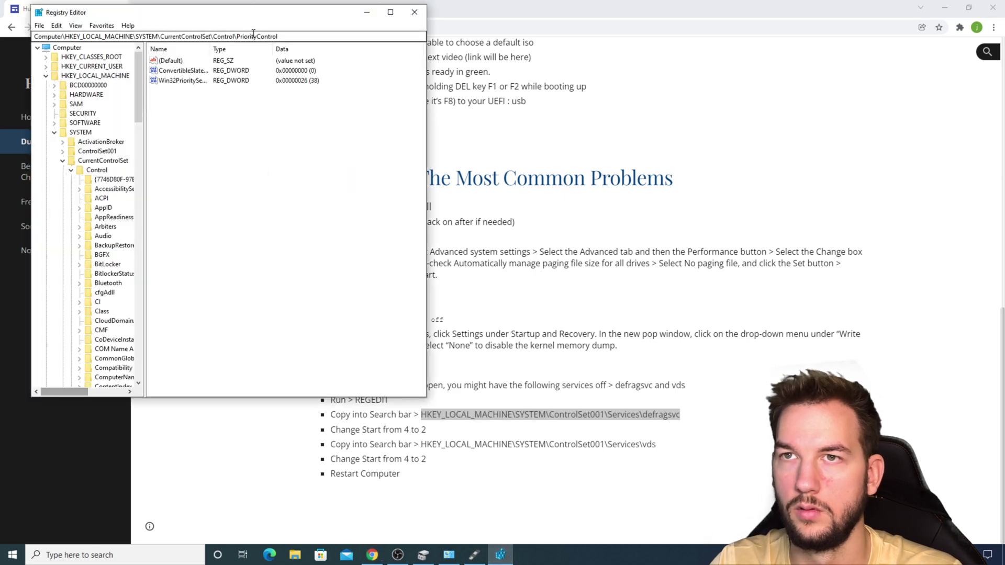
pyautogui.click(305, 35)
pyautogui.rightClick(141, 33)
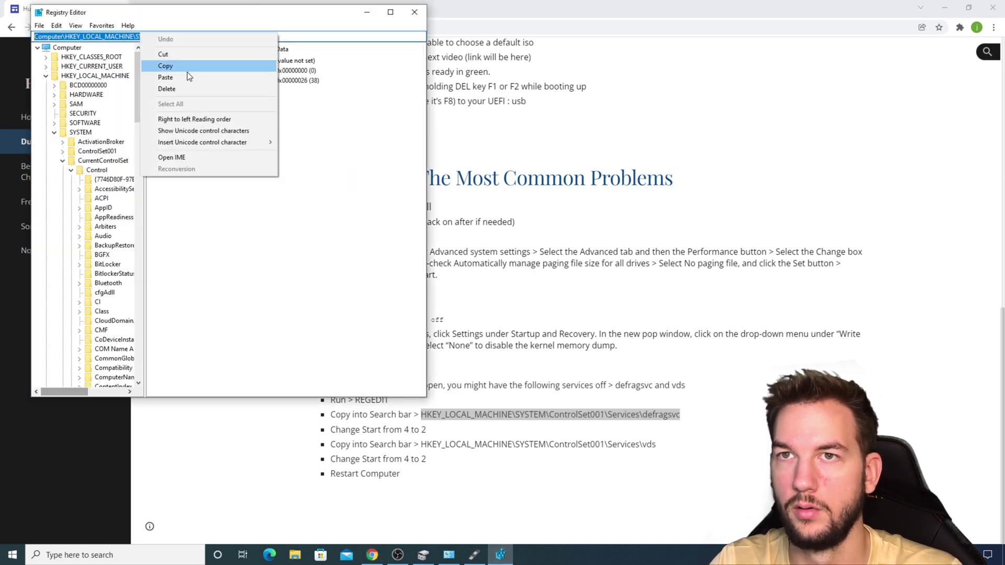
pyautogui.click(181, 74)
pyautogui.press('Return')
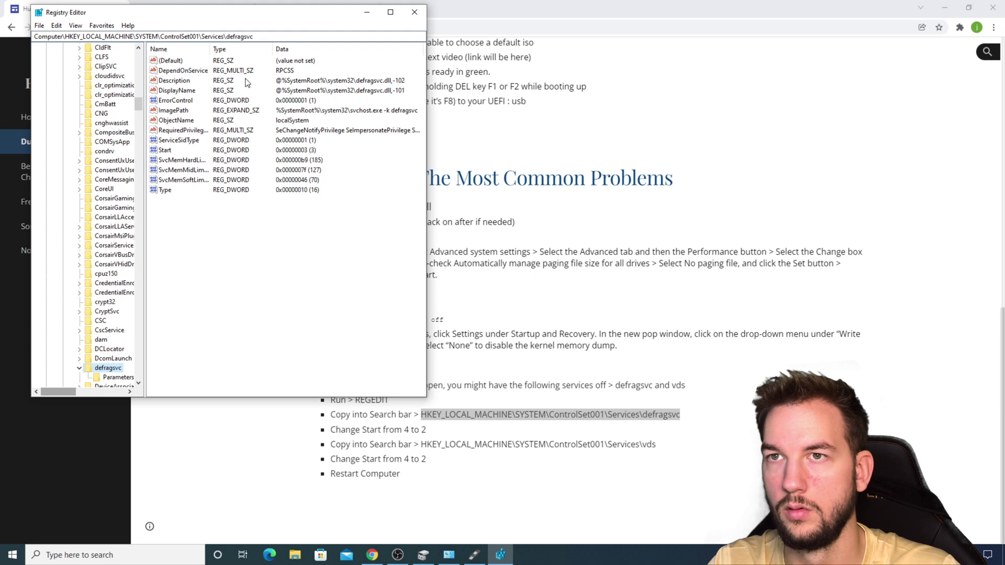
pyautogui.click(165, 151)
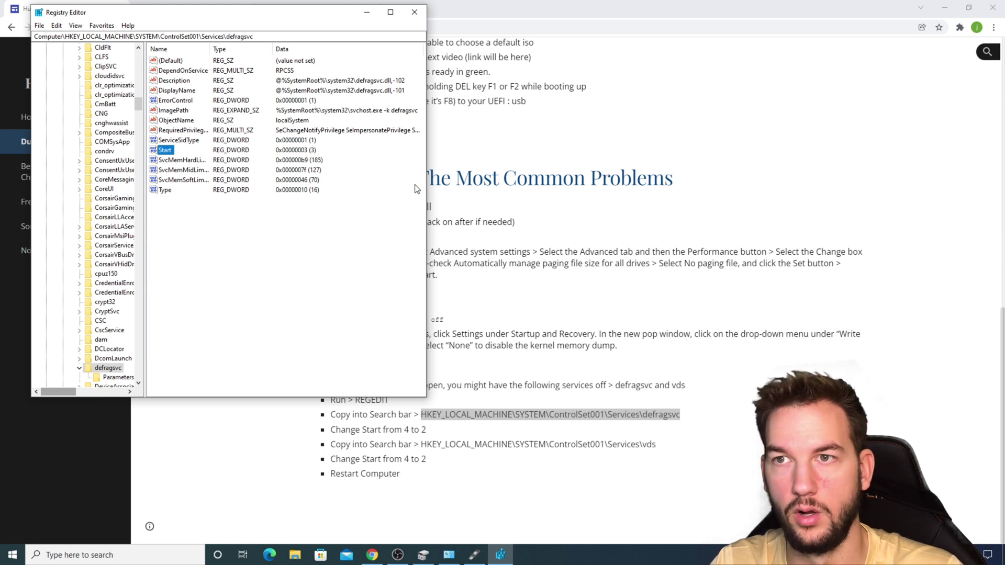
# Paste the vds Services path into the address bar and check its Start value (3).
pyautogui.click(487, 435)
pyautogui.moveTo(660, 445); pyautogui.dragTo(419, 448)
pyautogui.rightClick(425, 446)
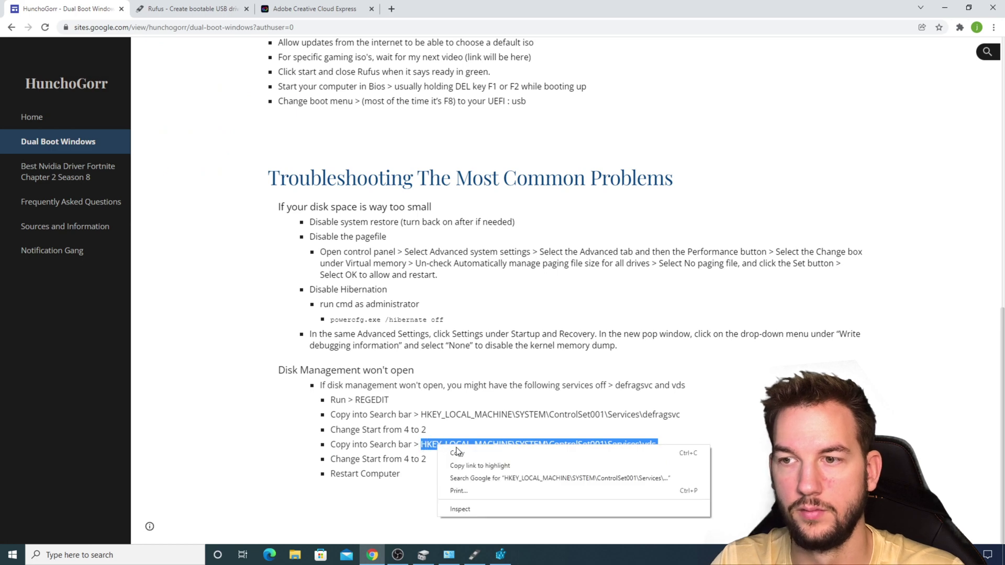
pyautogui.click(460, 456)
pyautogui.click(500, 555)
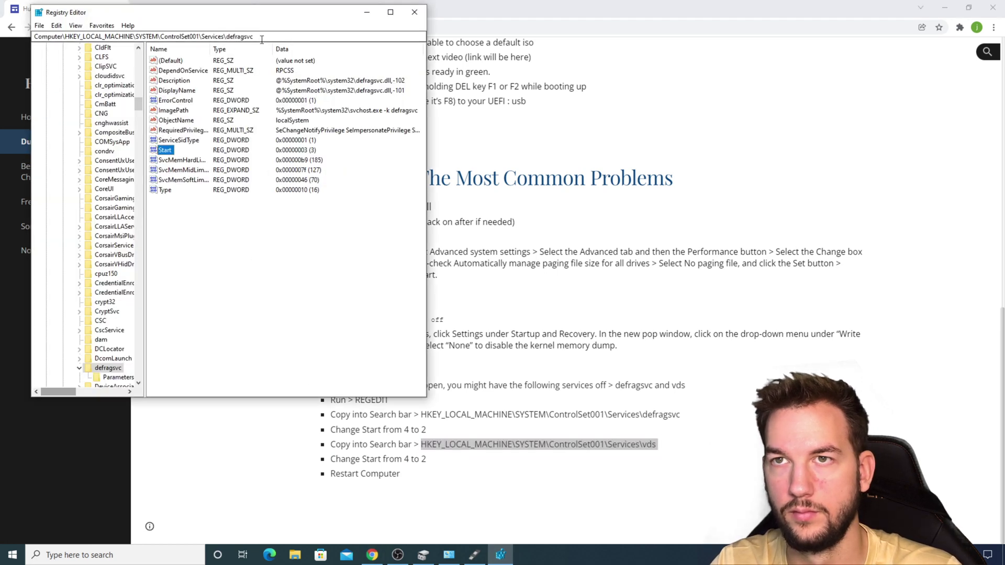
pyautogui.moveTo(255, 36); pyautogui.dragTo(34, 37)
pyautogui.rightClick(62, 38)
pyautogui.click(109, 81)
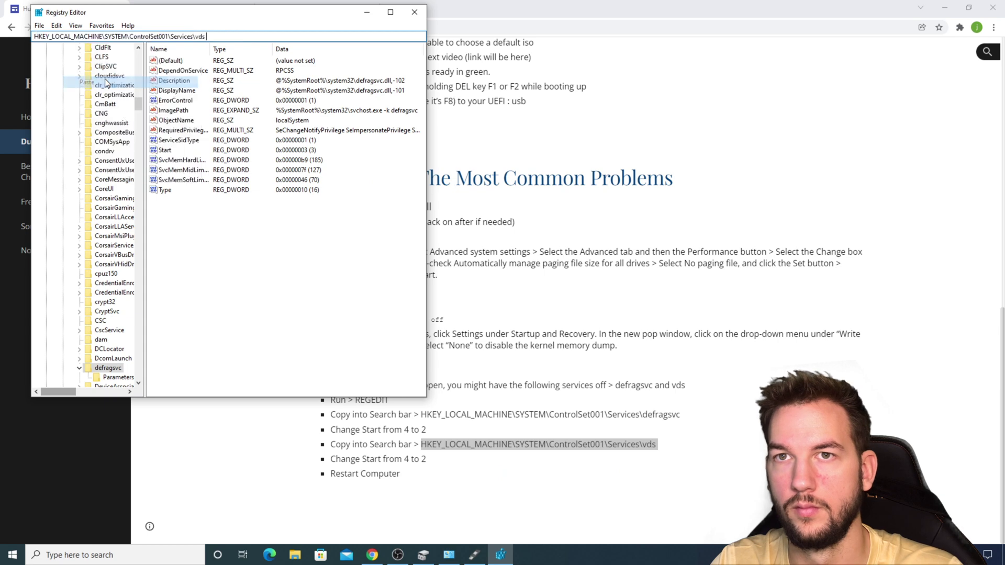
pyautogui.press('Return')
pyautogui.click(166, 151)
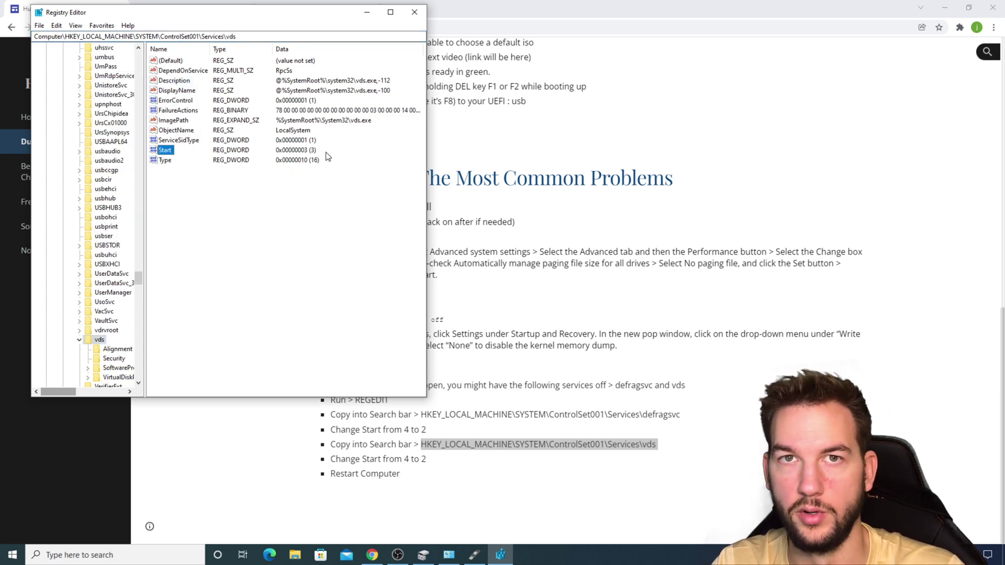
pyautogui.click(458, 456)
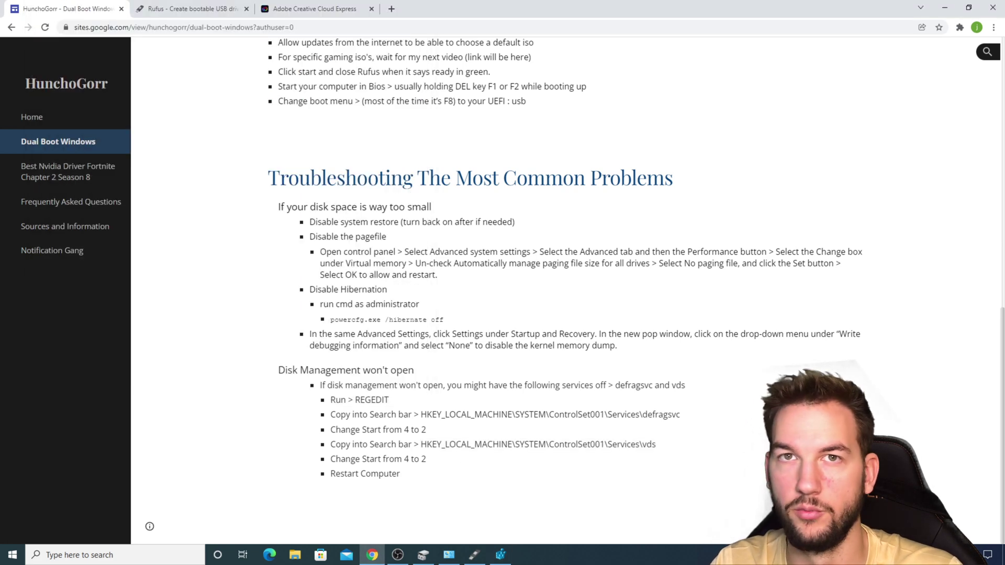